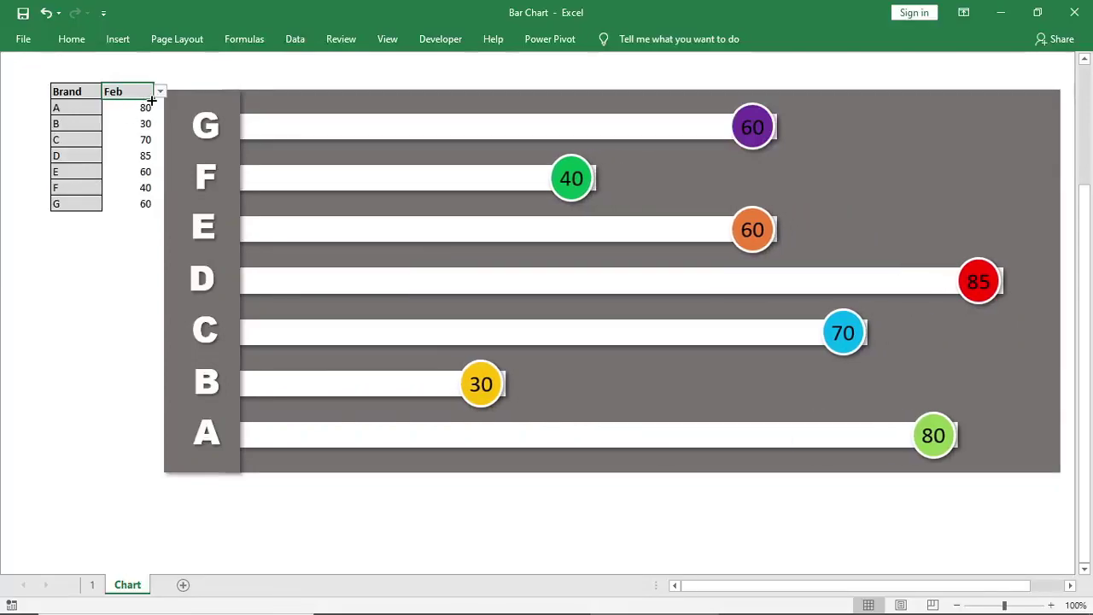
Switch the finished chart's month selector through Jan, Mar, Jan and Feb to examine how the bars respond
left_click(160, 92)
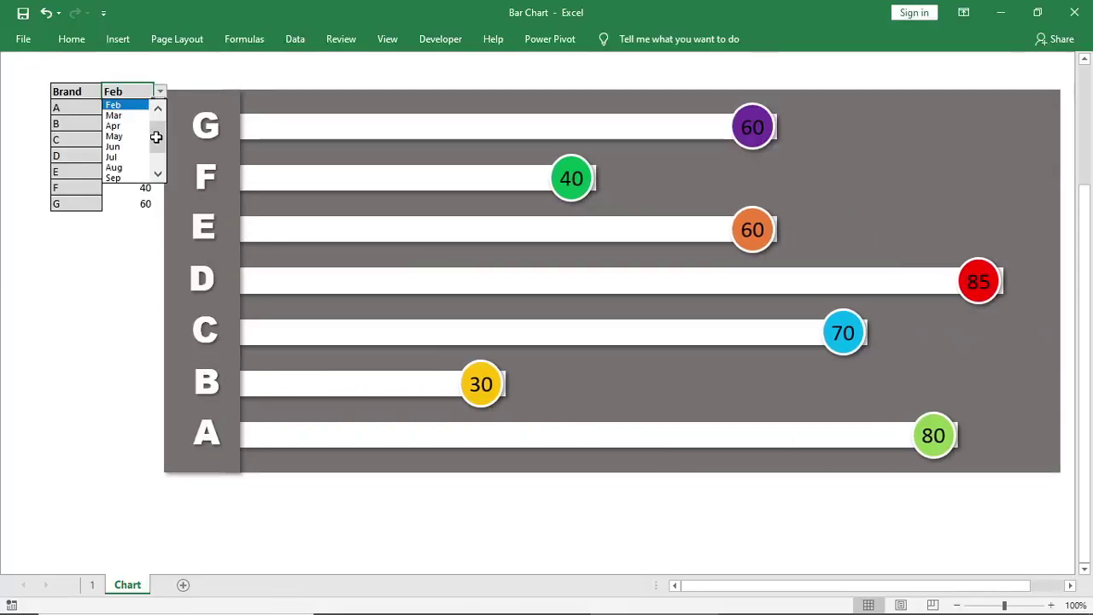
scroll(150, 128, "up", 1)
left_click(127, 104)
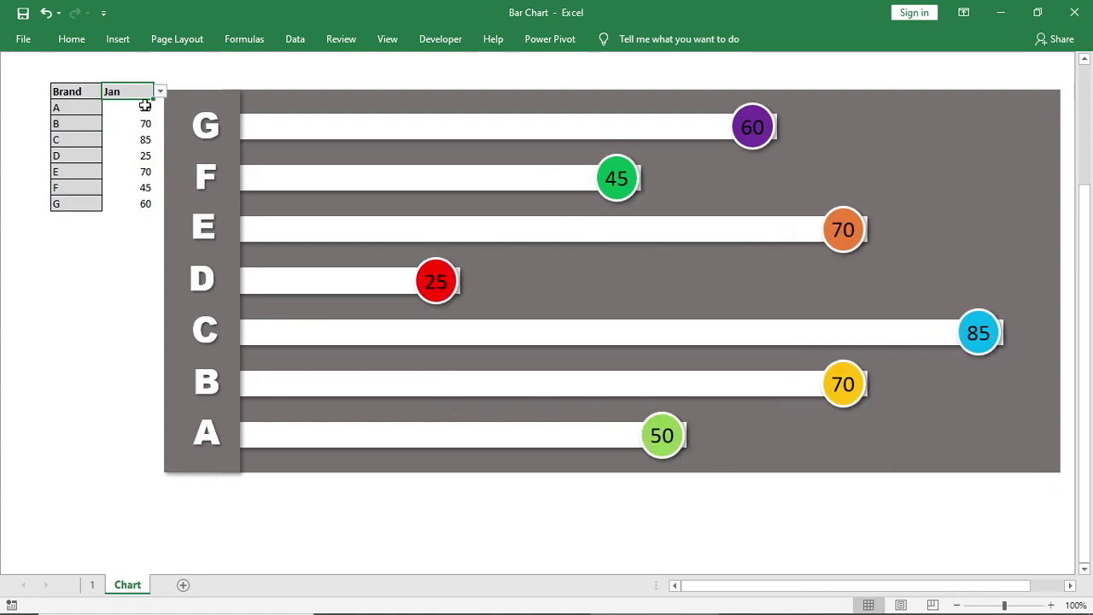
left_click(161, 95)
left_click(137, 123)
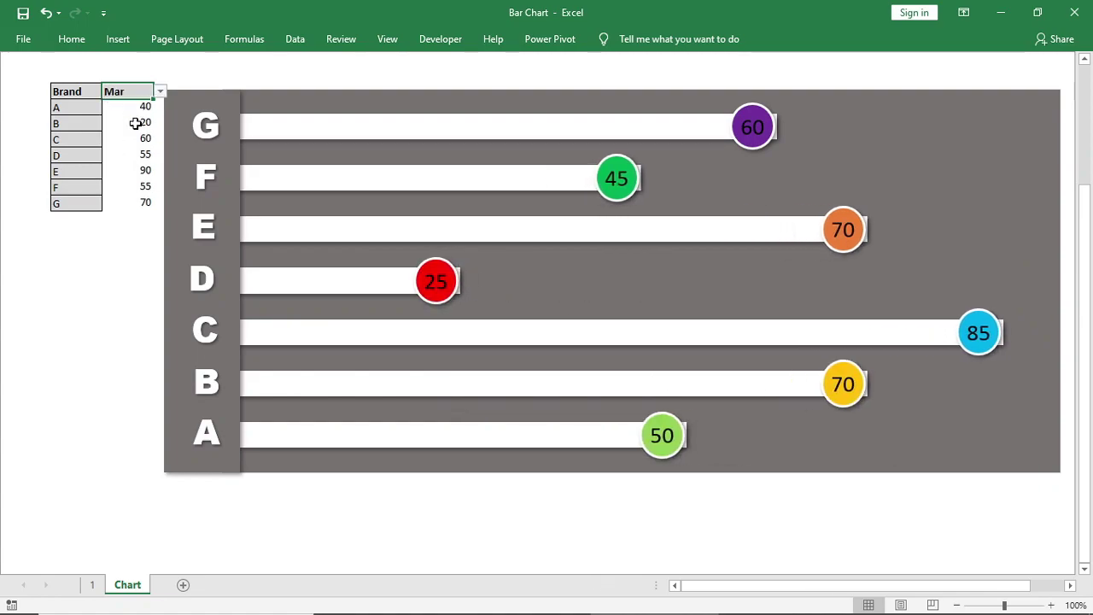
left_click(160, 92)
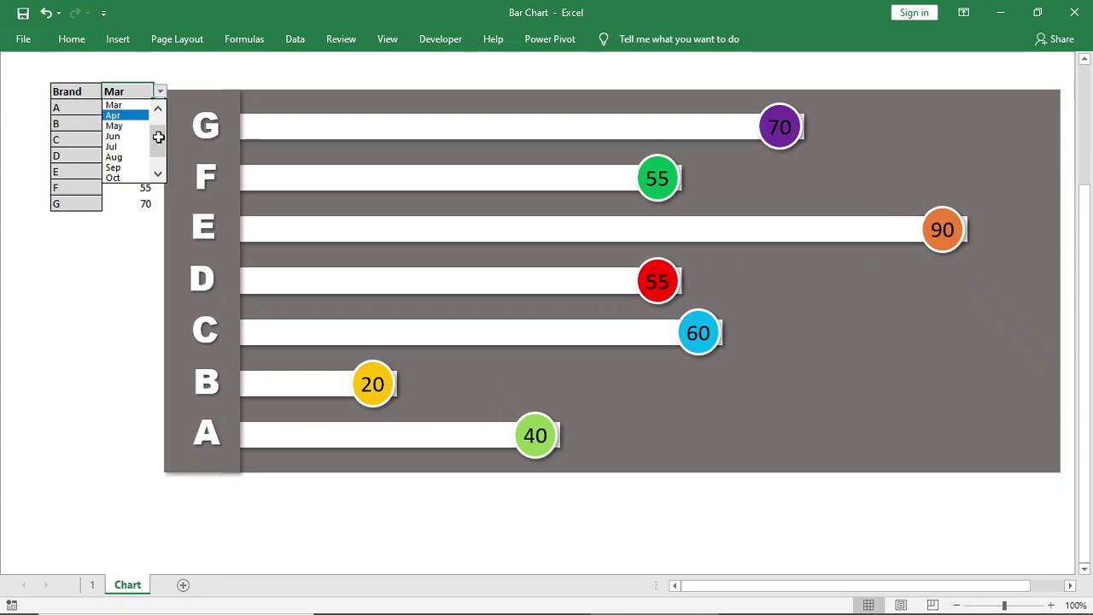
left_click_drag(156, 134, 148, 102)
left_click(129, 105)
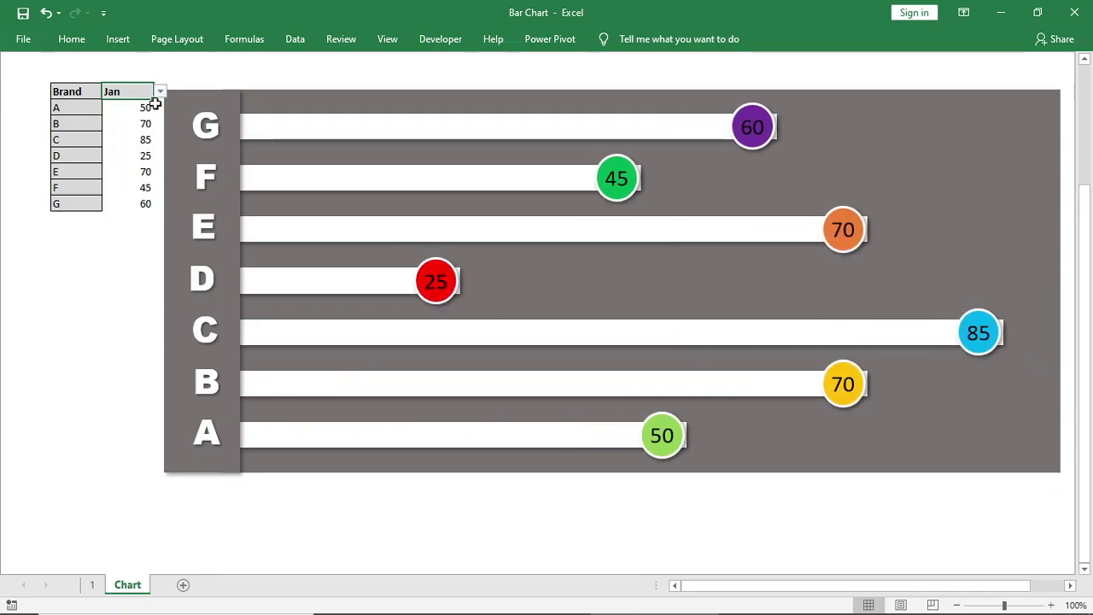
left_click(161, 91)
left_click(138, 114)
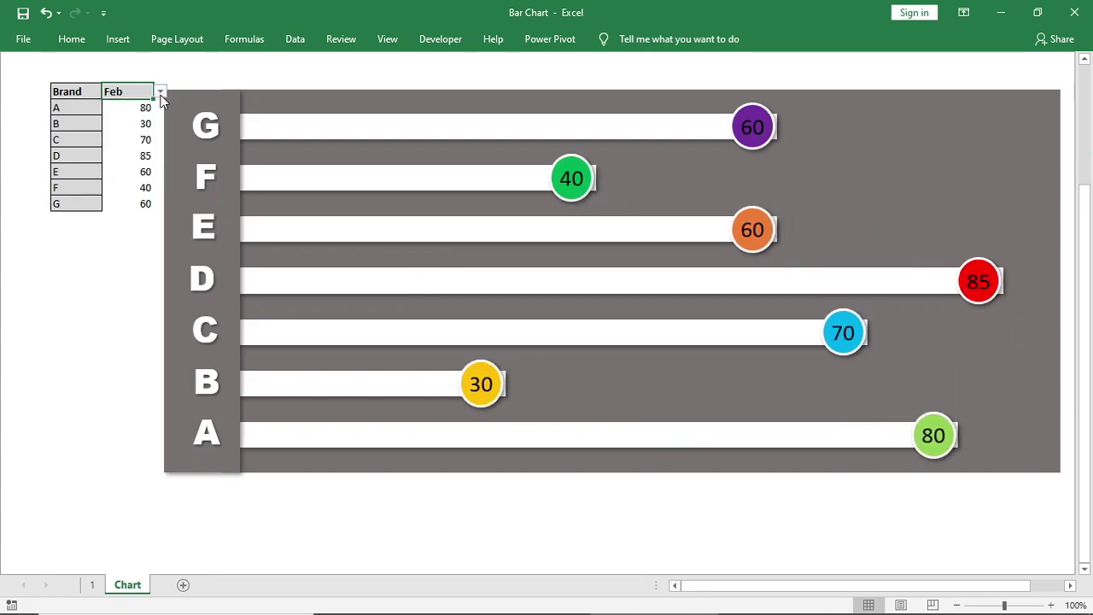
left_click(159, 94)
left_click(129, 126)
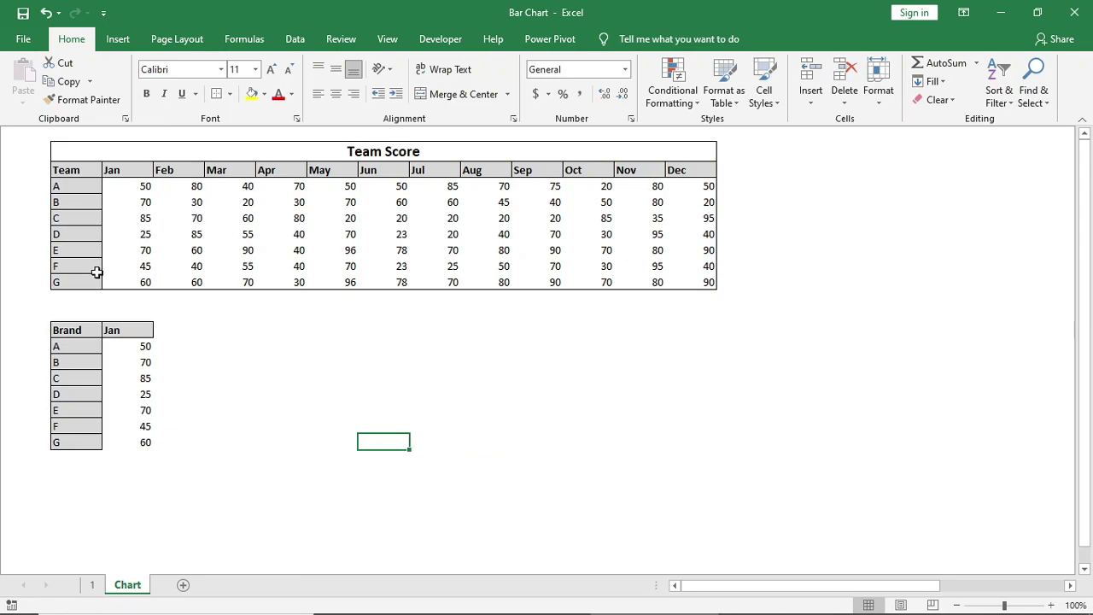
Switch the Brand table's month to Feb and back to Jan to check that the brand values follow it
left_click(141, 329)
left_click(160, 329)
left_click(145, 355)
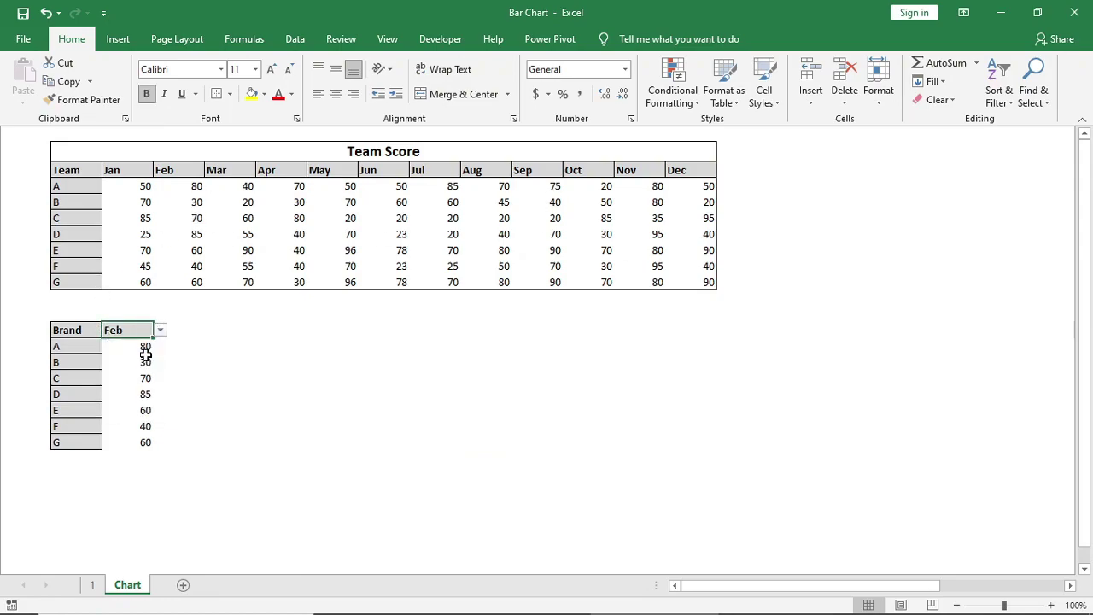
left_click(160, 330)
left_click(157, 346)
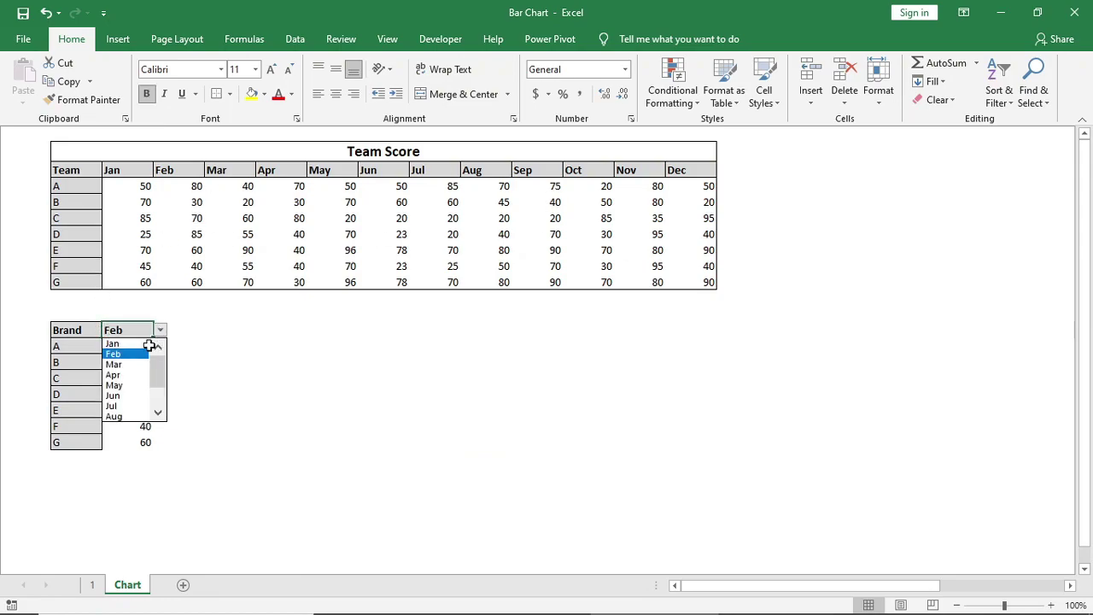
left_click(126, 344)
left_click(236, 362)
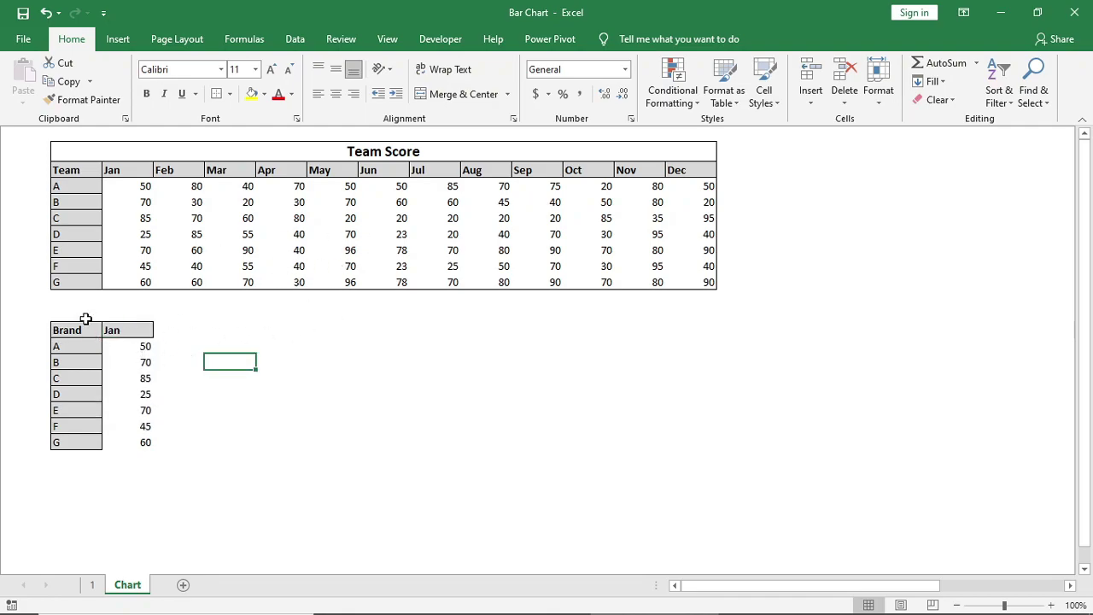
Insert a 2-D clustered bar chart from the whole Brand table, including its headers
left_click_drag(77, 329, 135, 442)
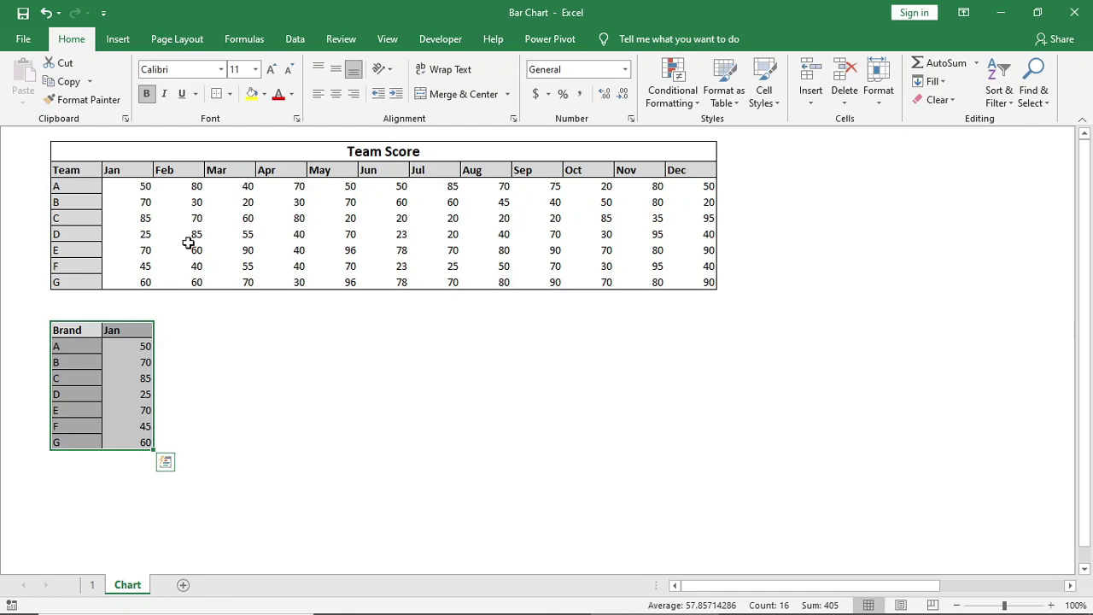
left_click(131, 39)
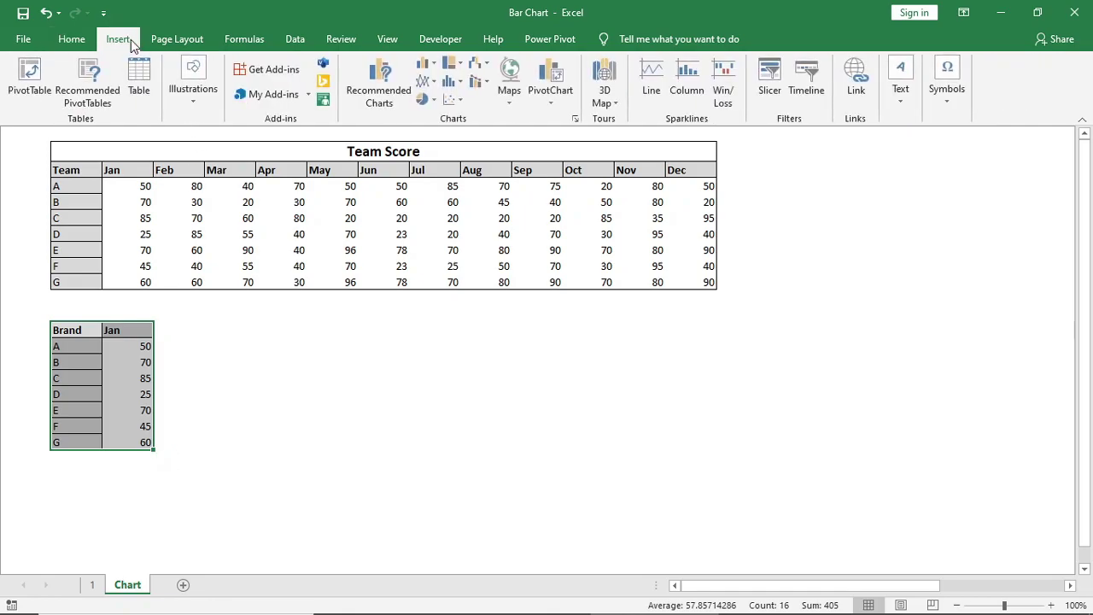
left_click(423, 65)
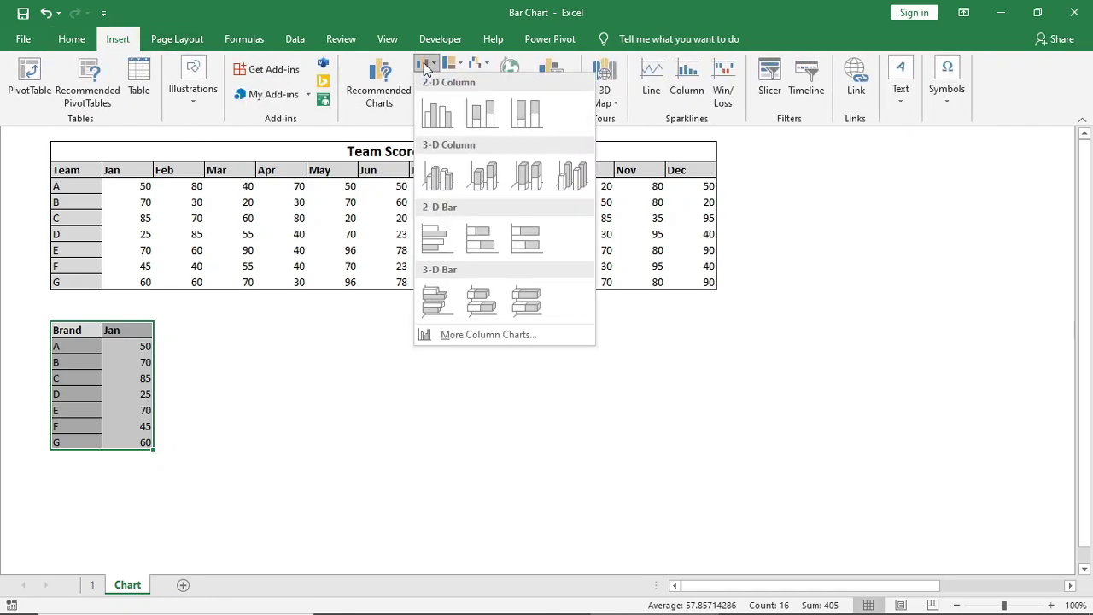
left_click(436, 237)
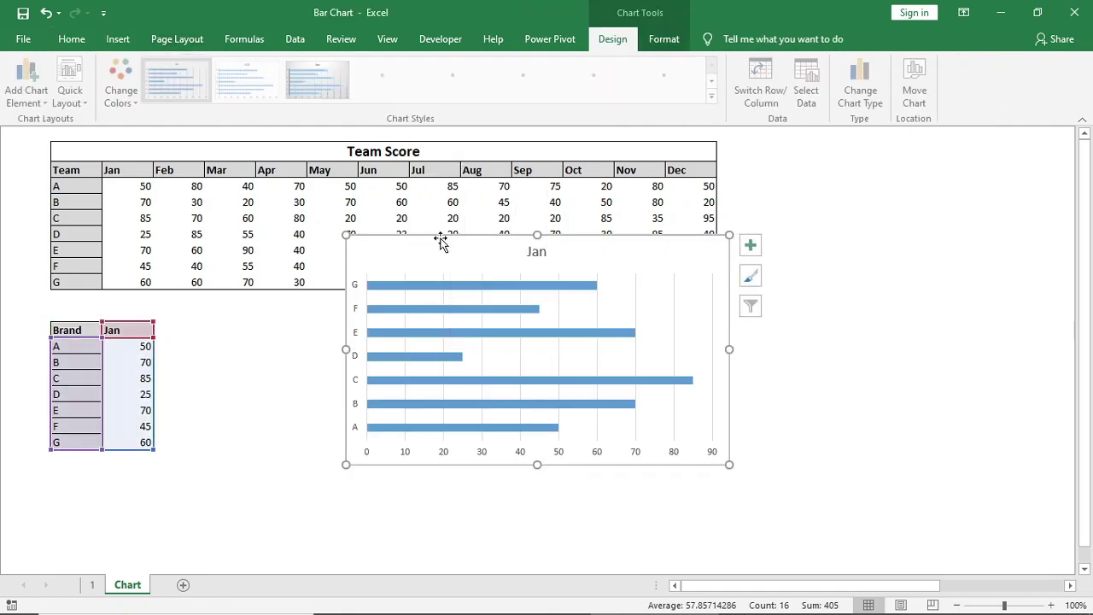
Strip the bar chart of its value axis, title, gridlines and category labels
left_click(563, 458)
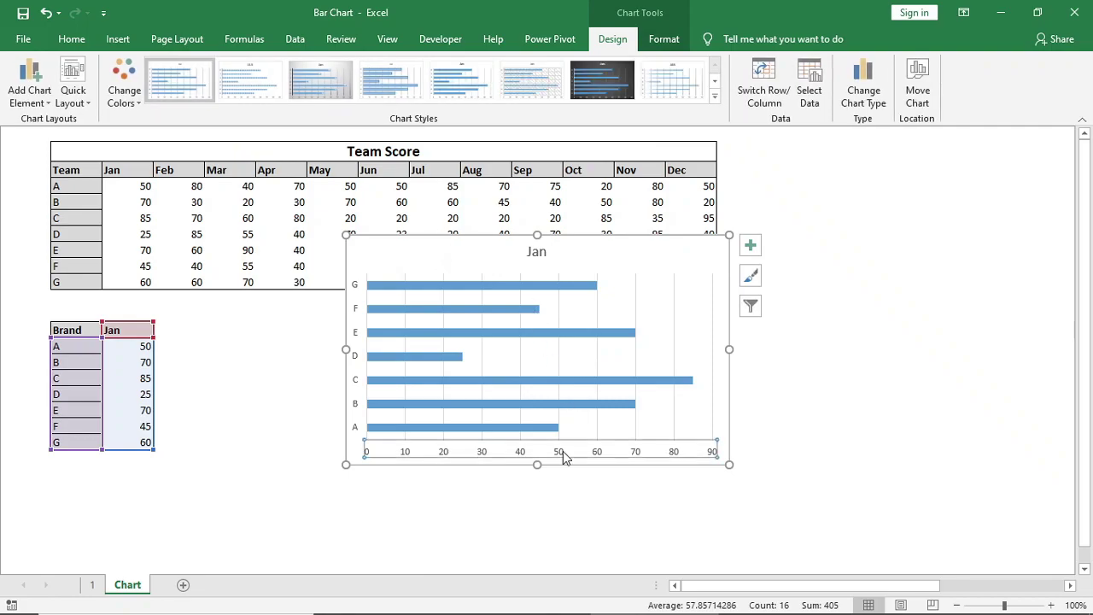
key("Delete")
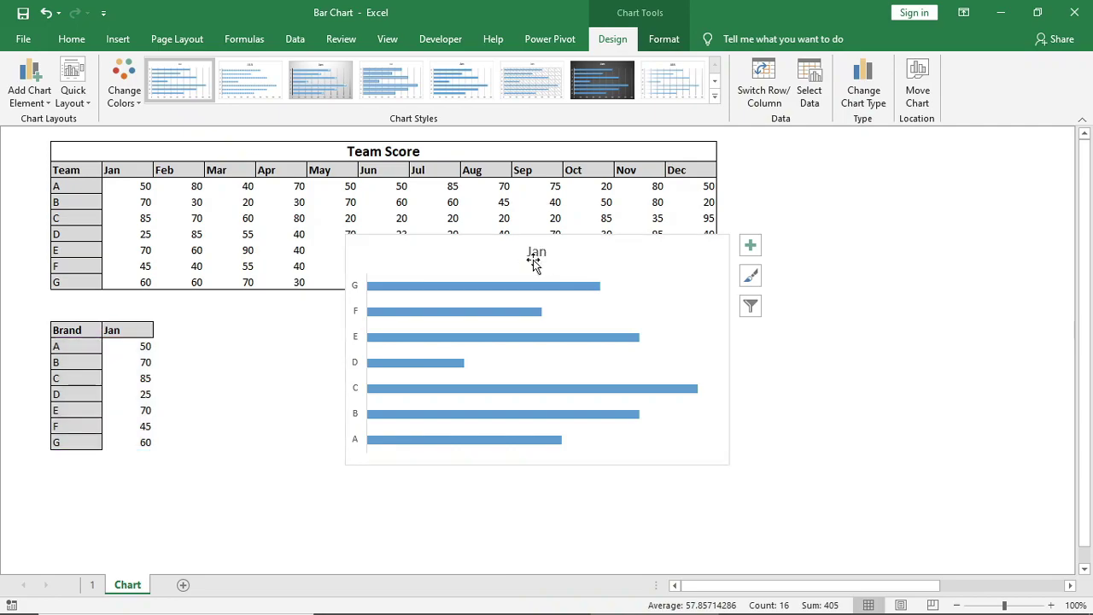
left_click(534, 263)
key("Delete")
Place the chart beside the Brand table and enlarge it to about 4.99 inches high by 10.91 inches wide
left_click_drag(383, 300, 429, 300)
scroll(432, 310, "down", 3)
left_click_drag(661, 381, 1005, 519)
scroll(415, 413, "down", 3)
left_click_drag(430, 488, 436, 525)
Set the gap width of the chart's data series to 100%
right_click(406, 177)
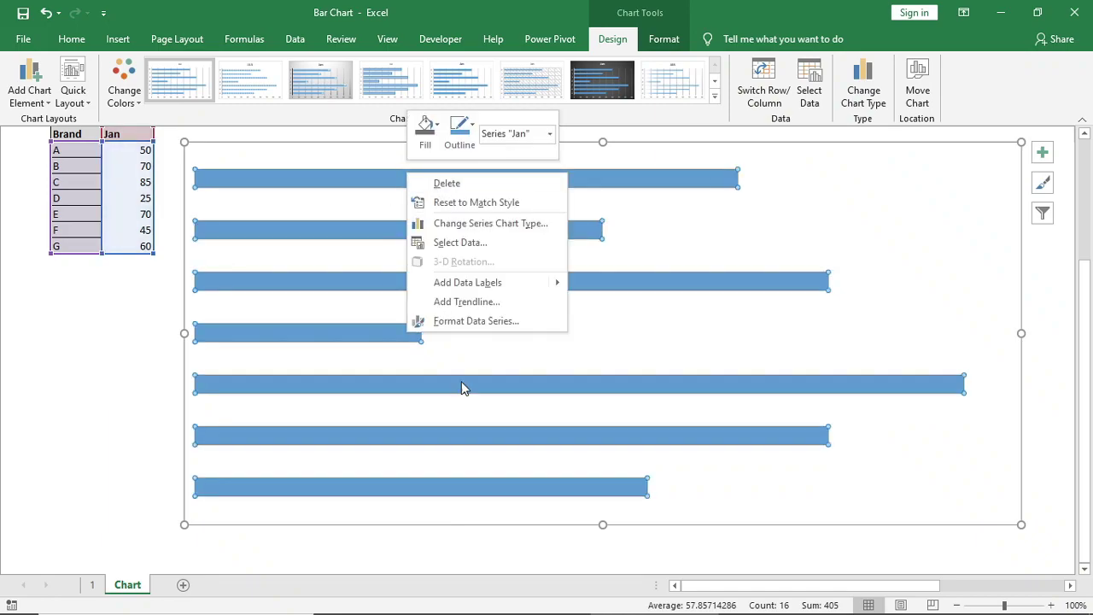
left_click(458, 322)
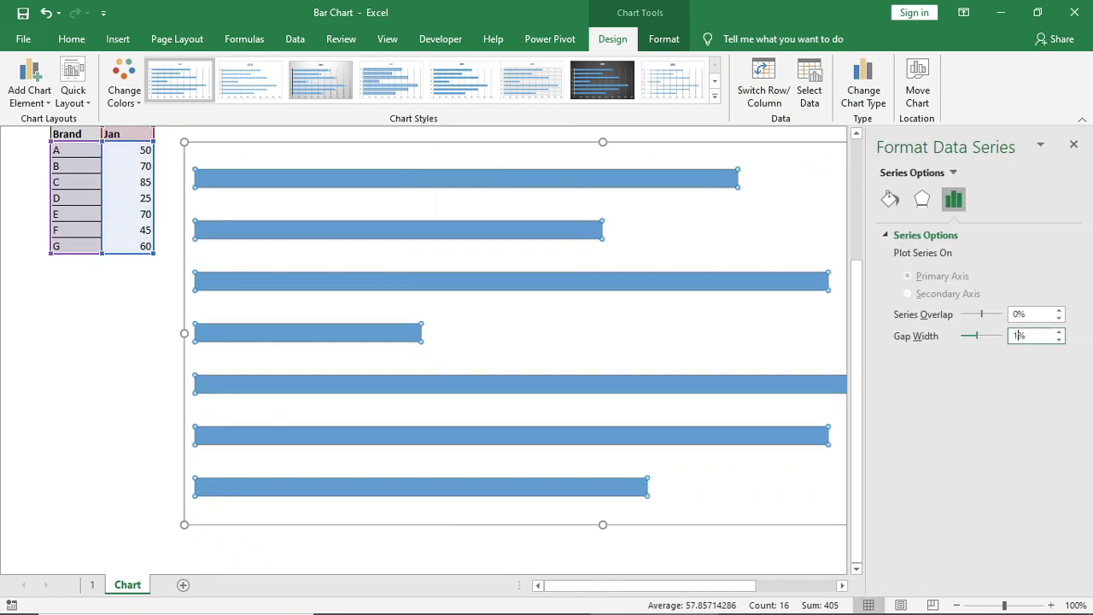
left_click(1022, 314)
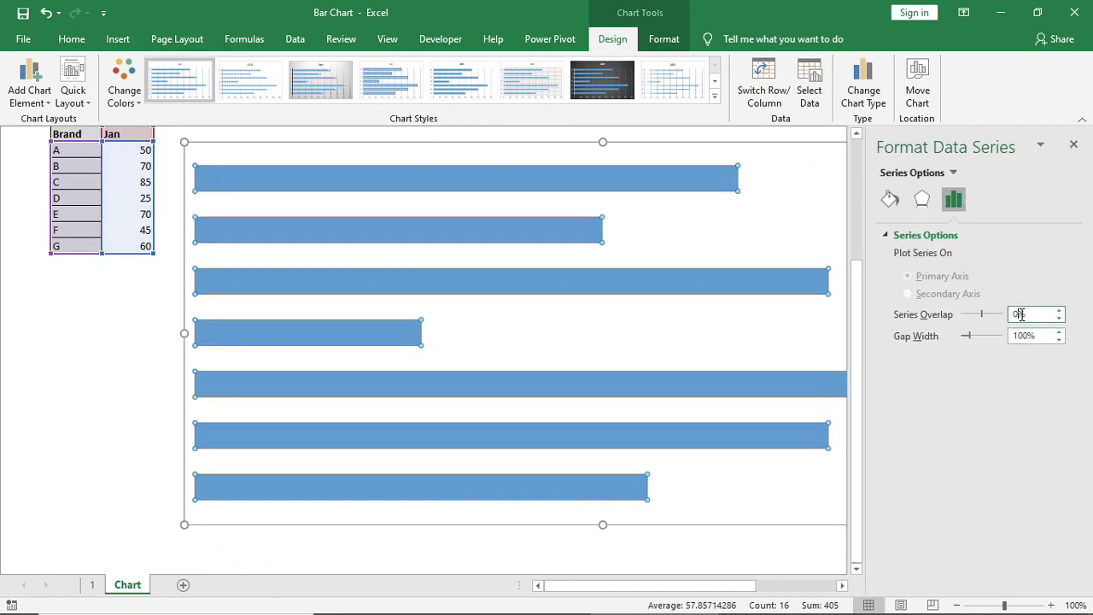
left_click(1073, 145)
Apply an outer shadow effect to the bars of the Jan series
left_click(663, 38)
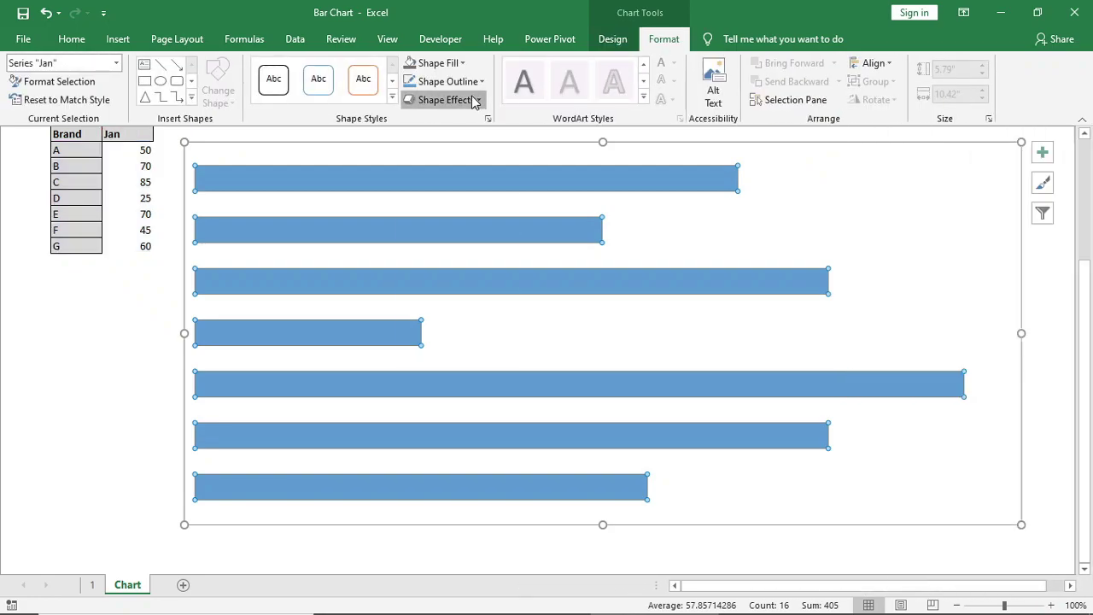
left_click(444, 99)
mouse_move(472, 168)
left_click(538, 244)
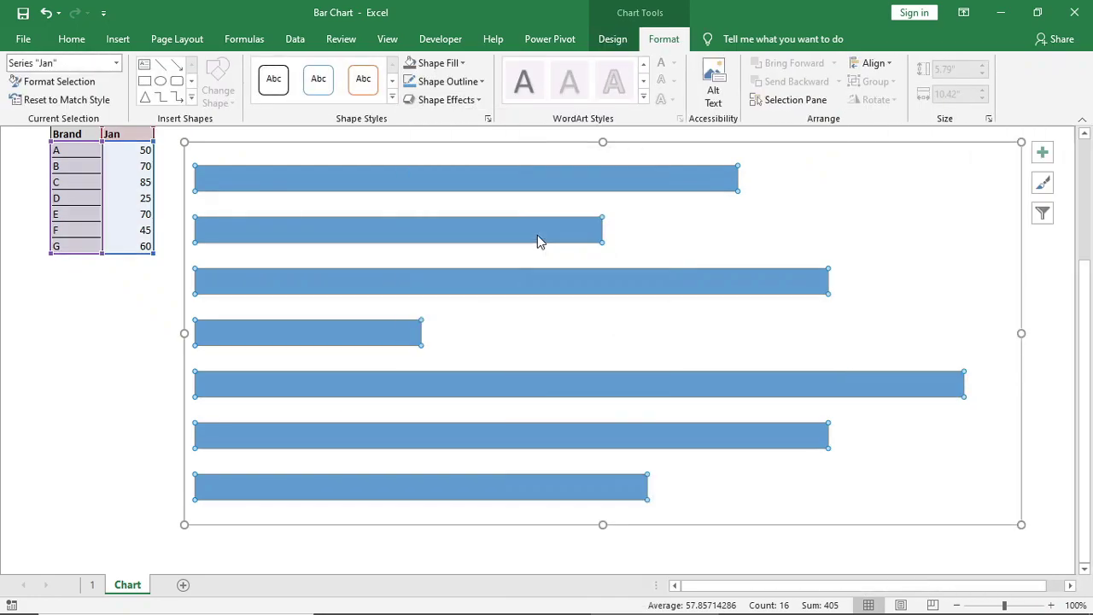
Fill the chart area with Light Gray, Background 2, Darker 50%
left_click(787, 149)
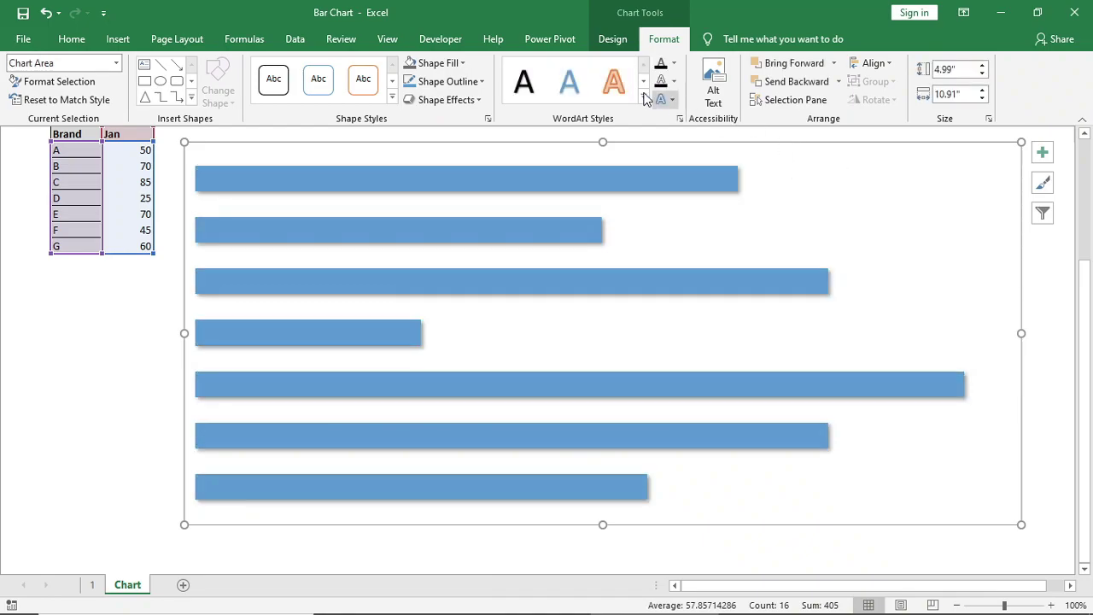
left_click(438, 65)
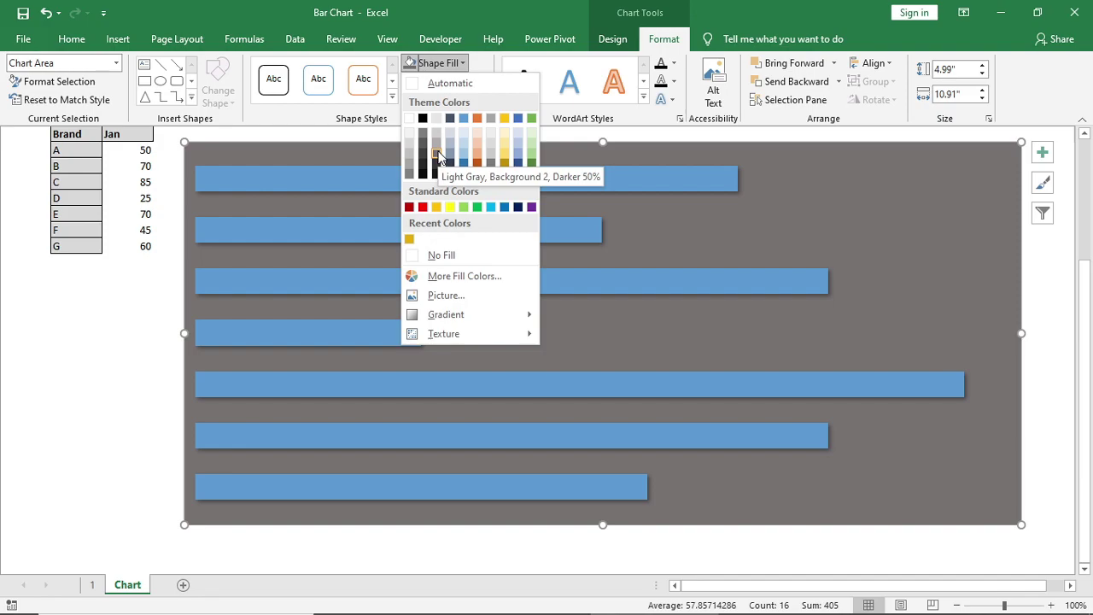
left_click(437, 153)
Fill all bars of the Jan series with white
left_click(452, 179)
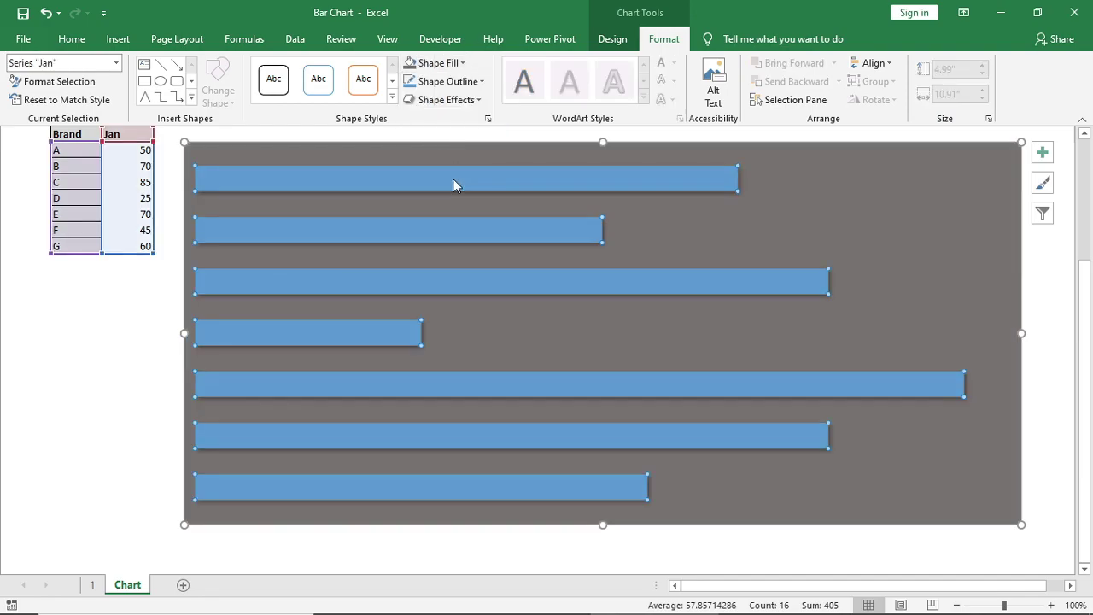
left_click(448, 67)
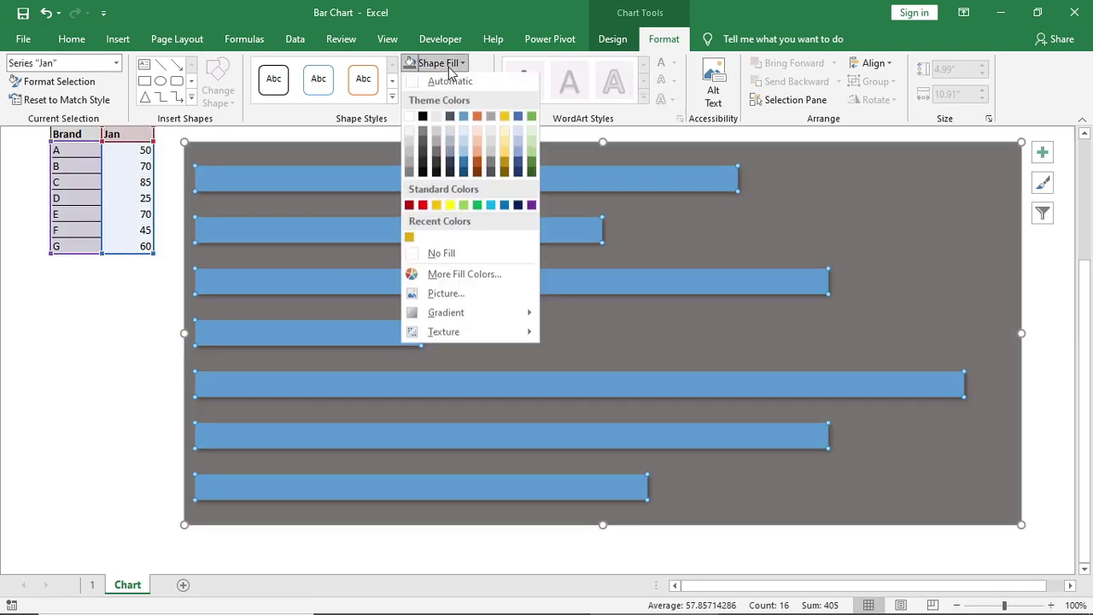
left_click(409, 119)
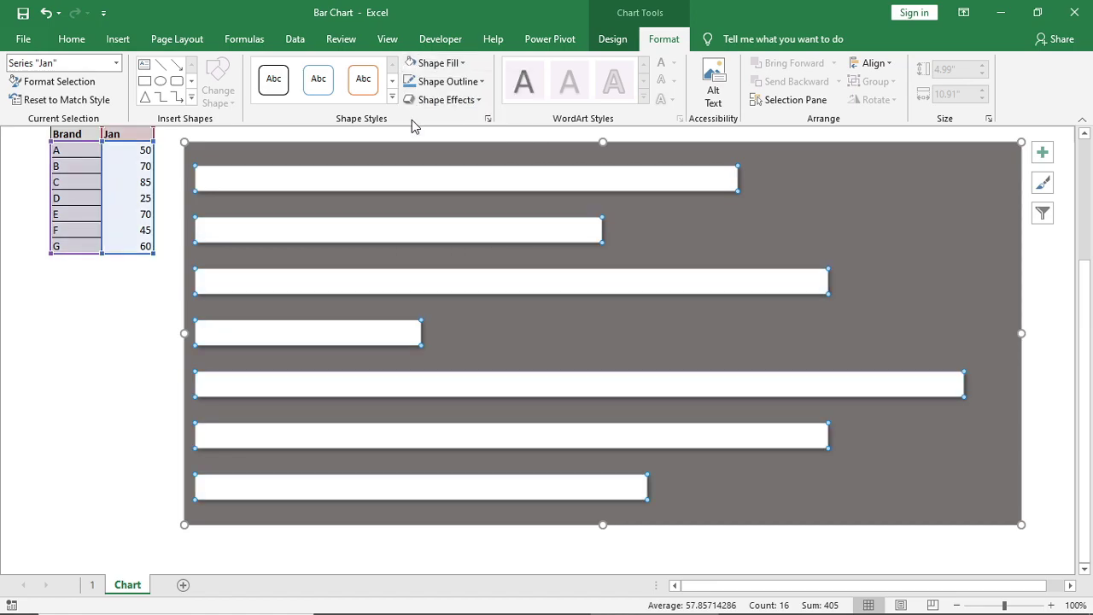
Add data labels to the bars and set their label position to Inside End
right_click(382, 185)
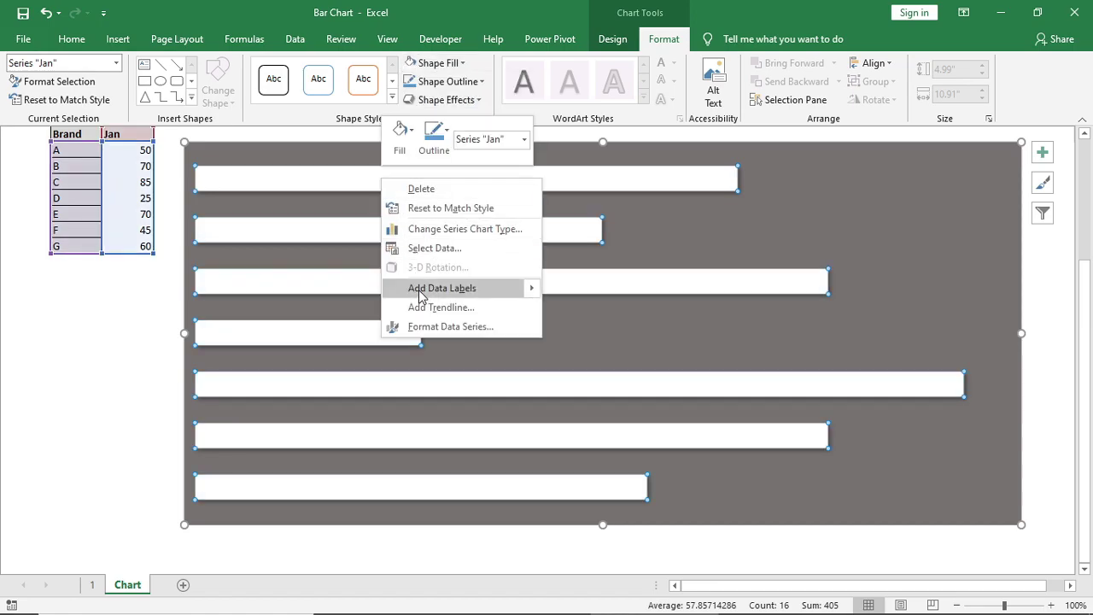
left_click(419, 289)
right_click(618, 231)
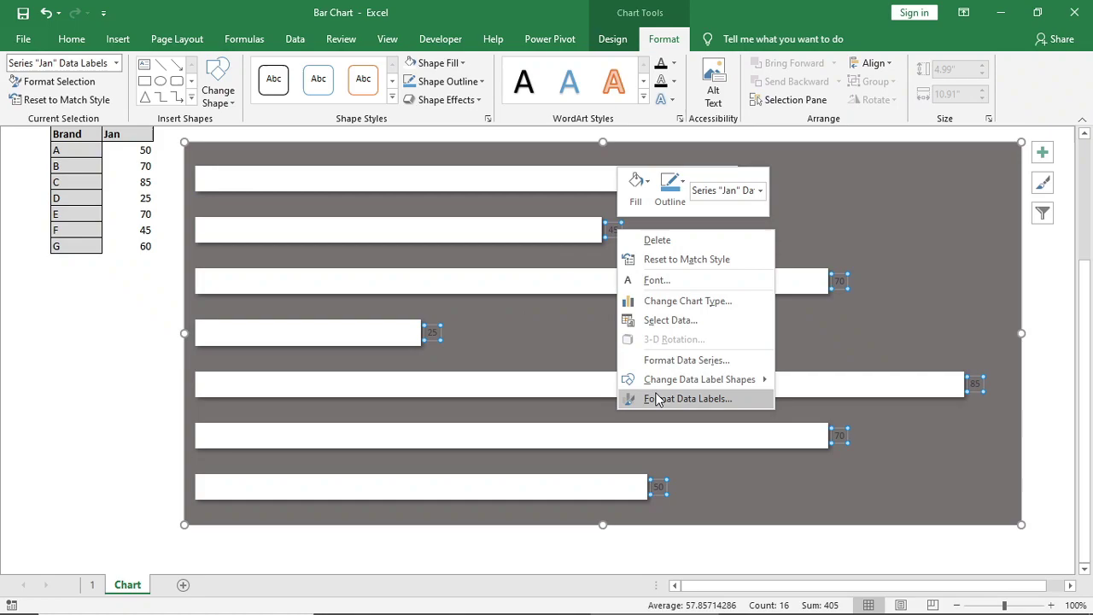
left_click(687, 399)
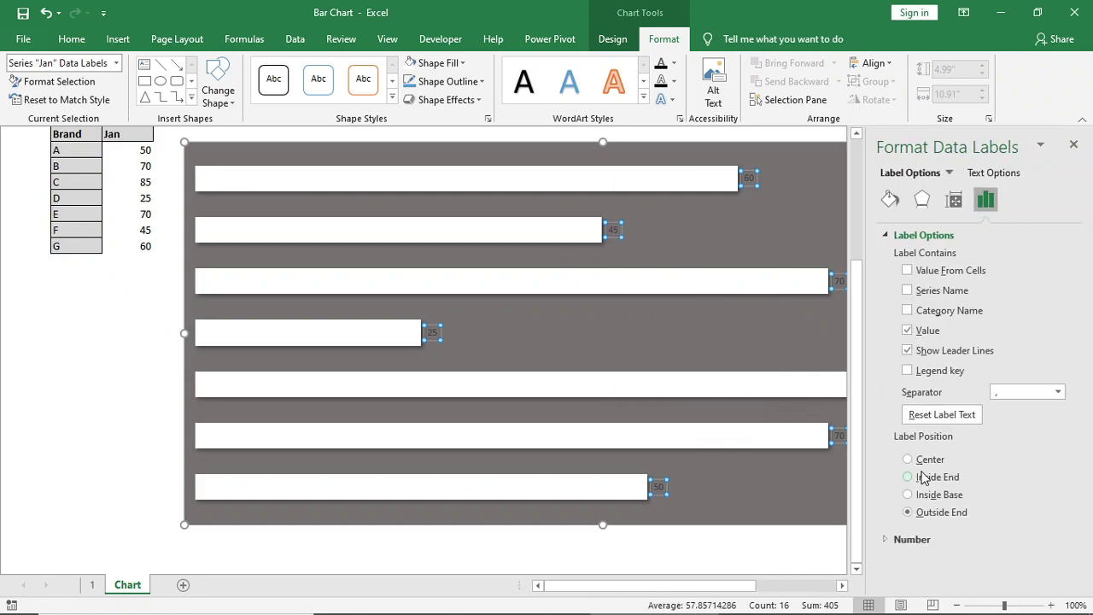
left_click(1074, 144)
Change the data labels' shape to an oval with a white 2¼ pt outline
left_click(218, 95)
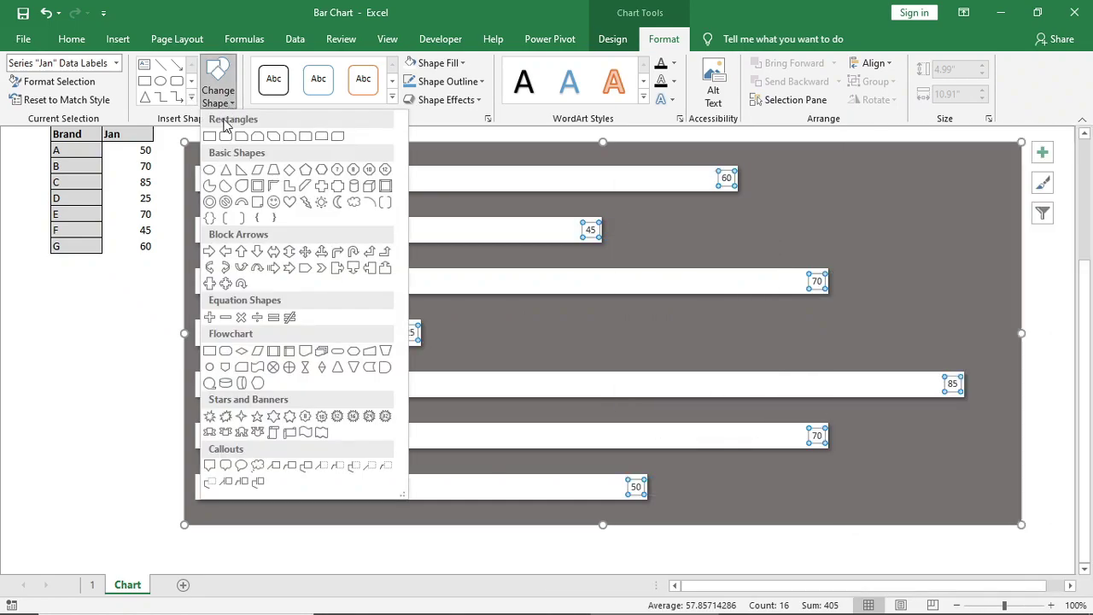
left_click(209, 171)
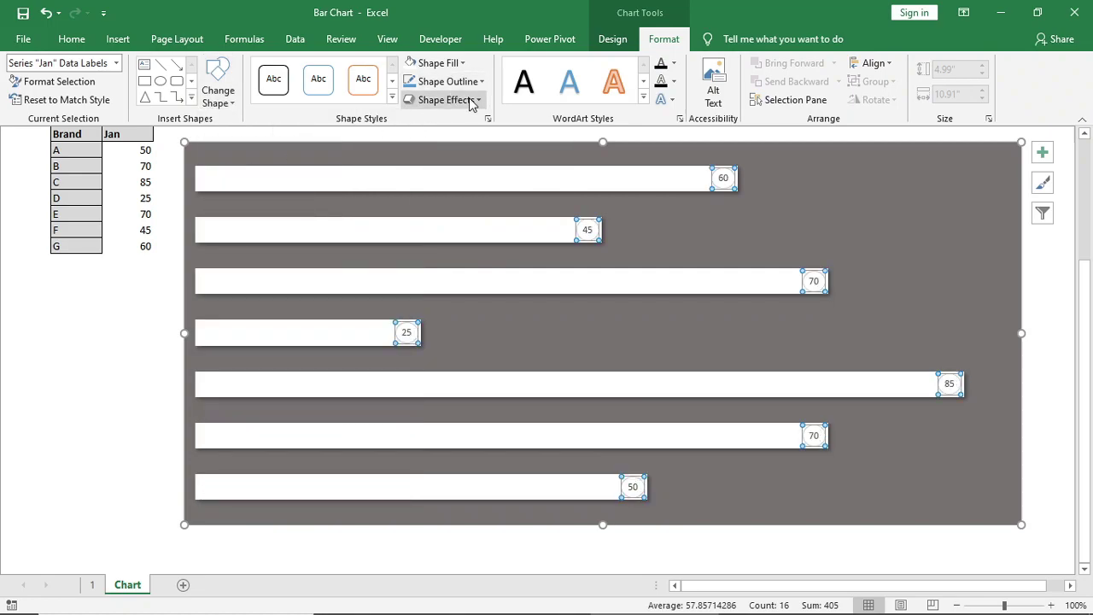
left_click(446, 81)
left_click(416, 141)
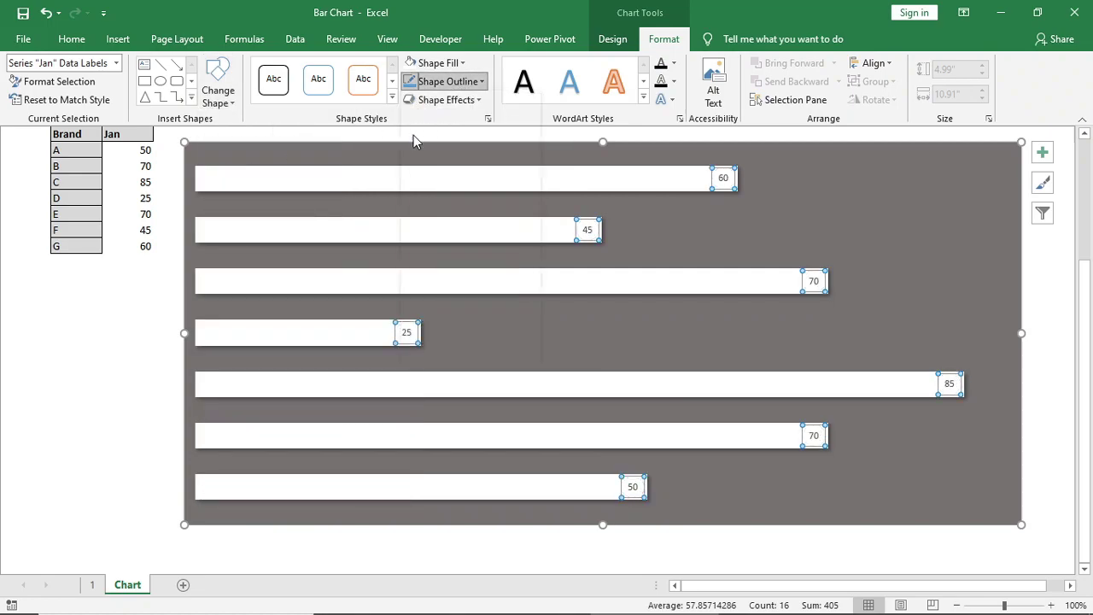
left_click(446, 81)
mouse_move(477, 322)
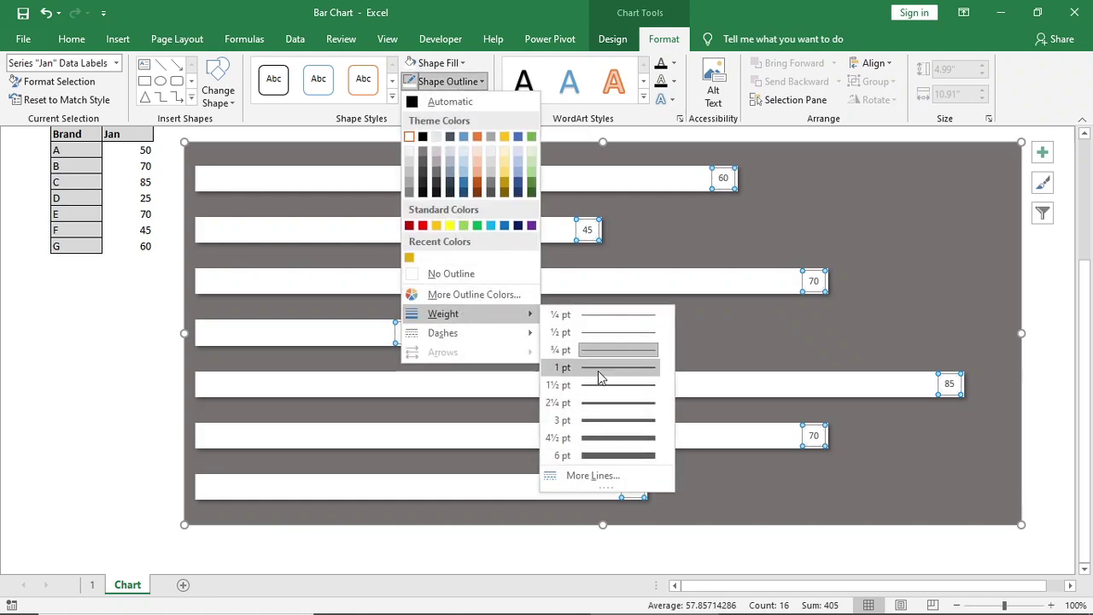
left_click(610, 402)
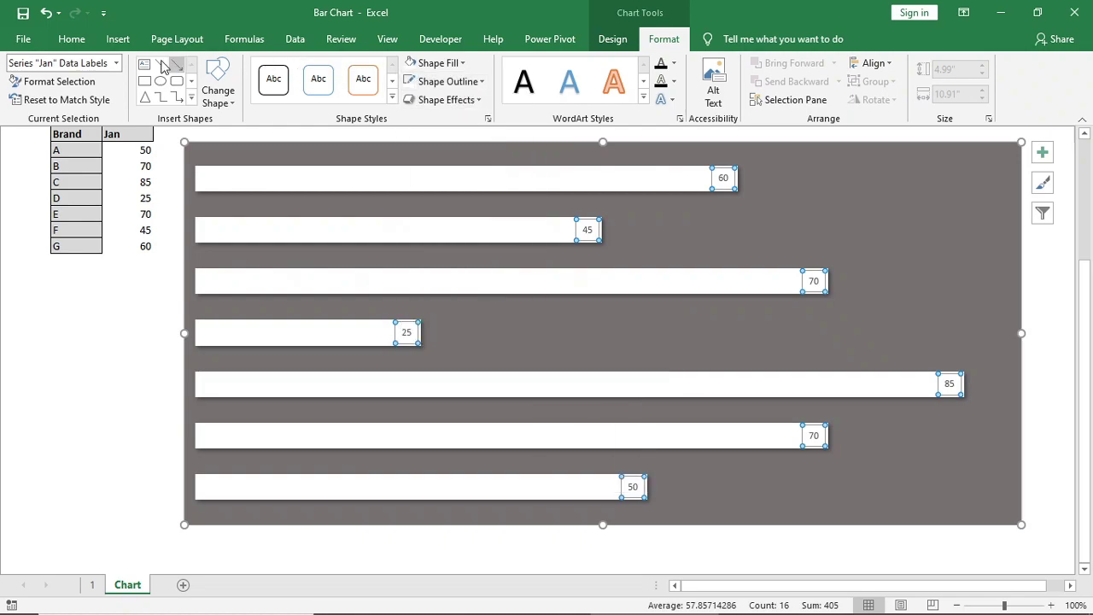
Enlarge the data labels' font size to 24
left_click(72, 39)
left_click(271, 69)
left_click(270, 70)
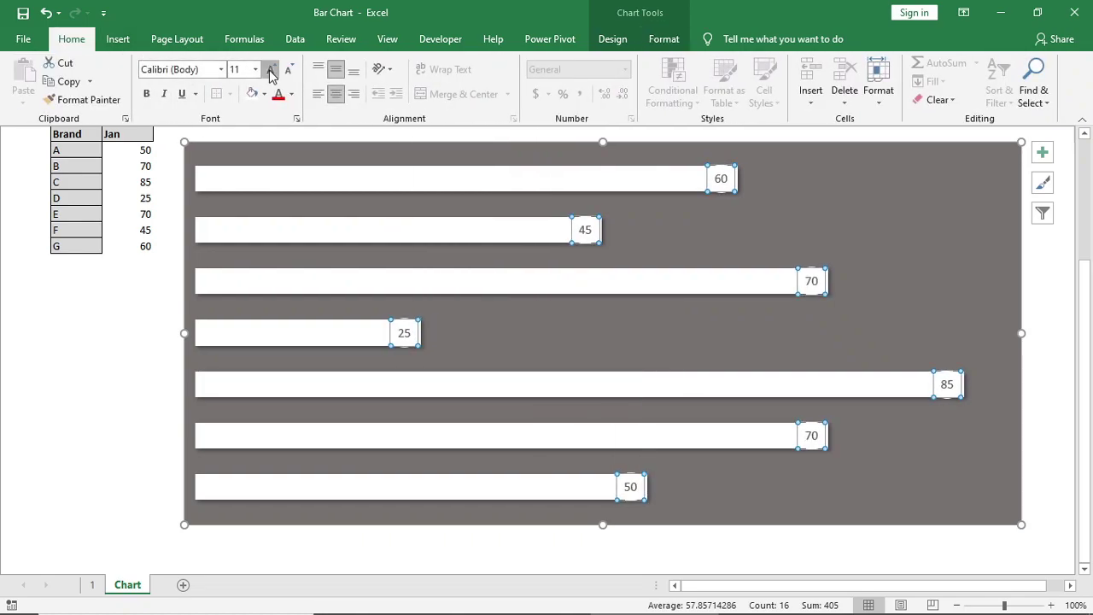
left_click(270, 69)
left_click(271, 69)
left_click(271, 69)
left_click(271, 69)
left_click(271, 69)
left_click(270, 69)
left_click(270, 69)
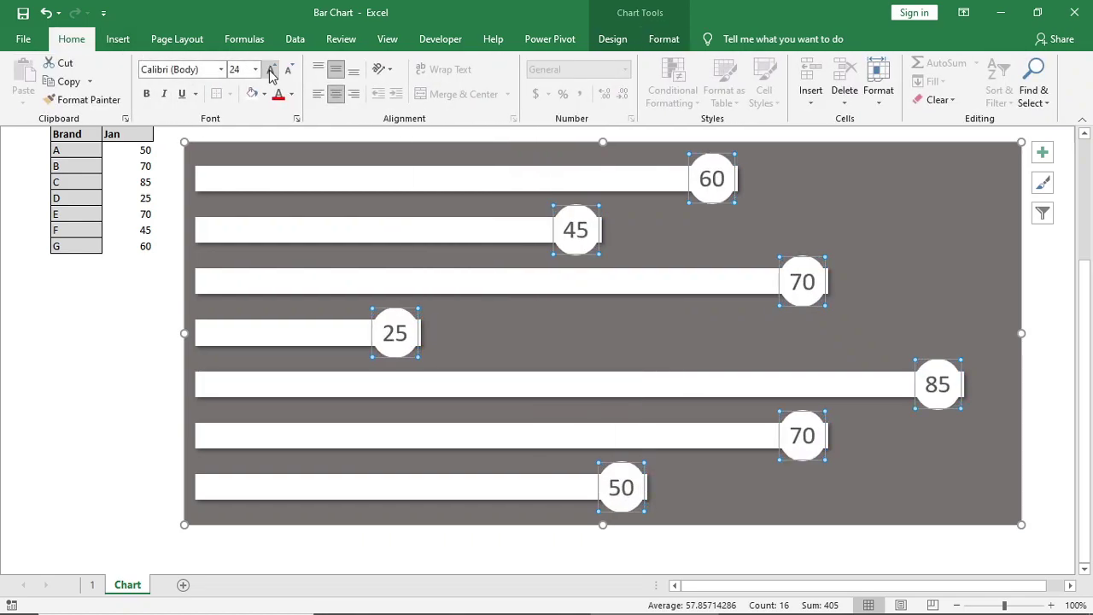
Apply an outer shadow offset to the bottom right to all the data labels, leaving the chart deselected
left_click(666, 39)
left_click(444, 99)
mouse_move(464, 175)
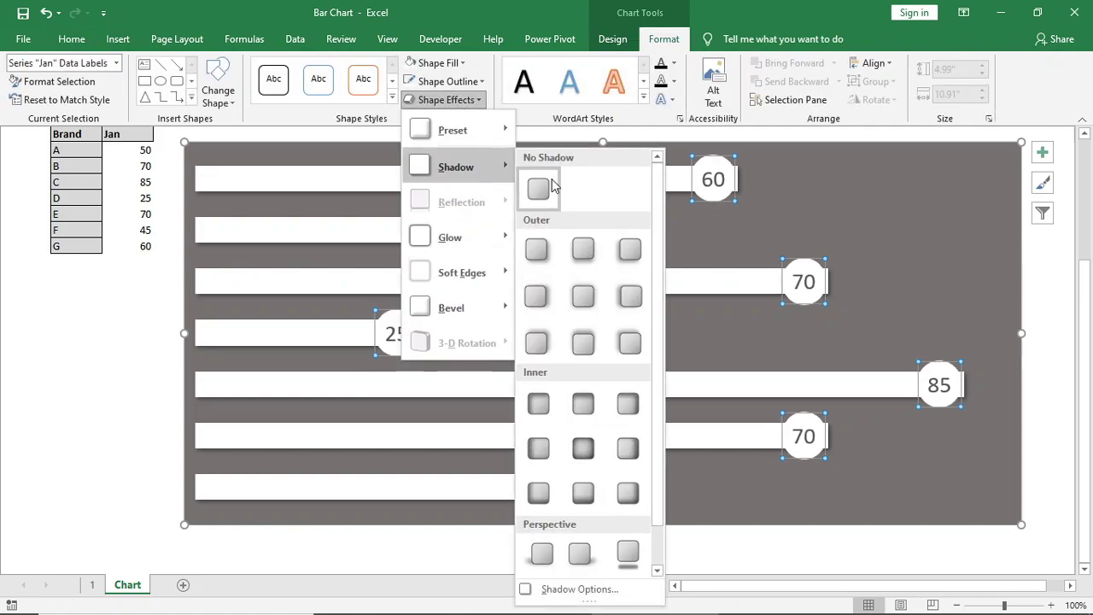
left_click(542, 248)
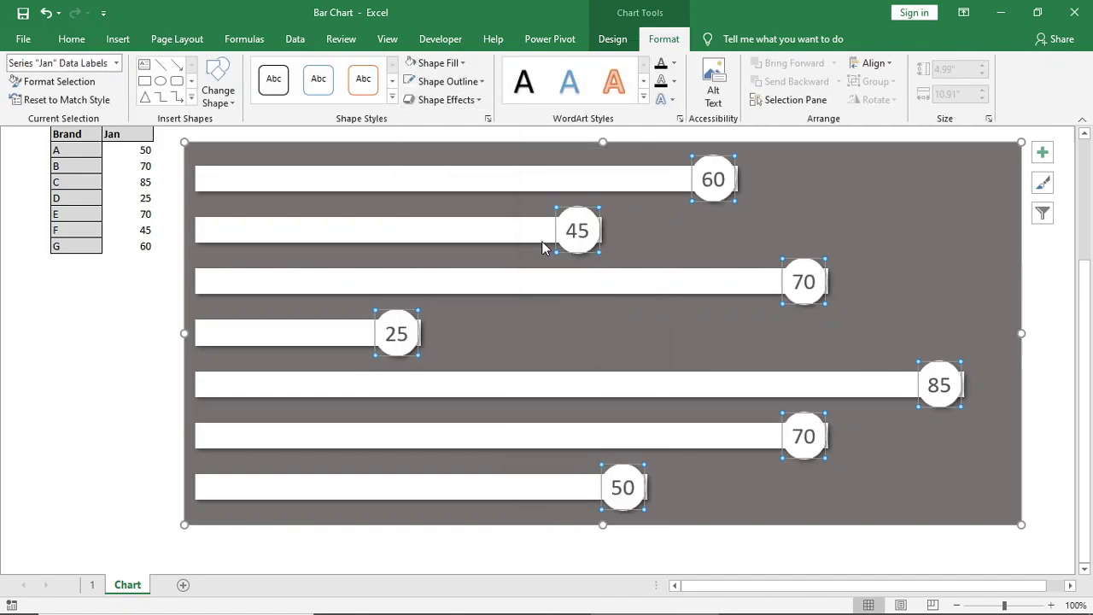
left_click(80, 327)
Fill the individual data labels of brands G, F and E with purple, green and orange respectively
left_click(713, 161)
left_click(713, 161)
left_click(461, 63)
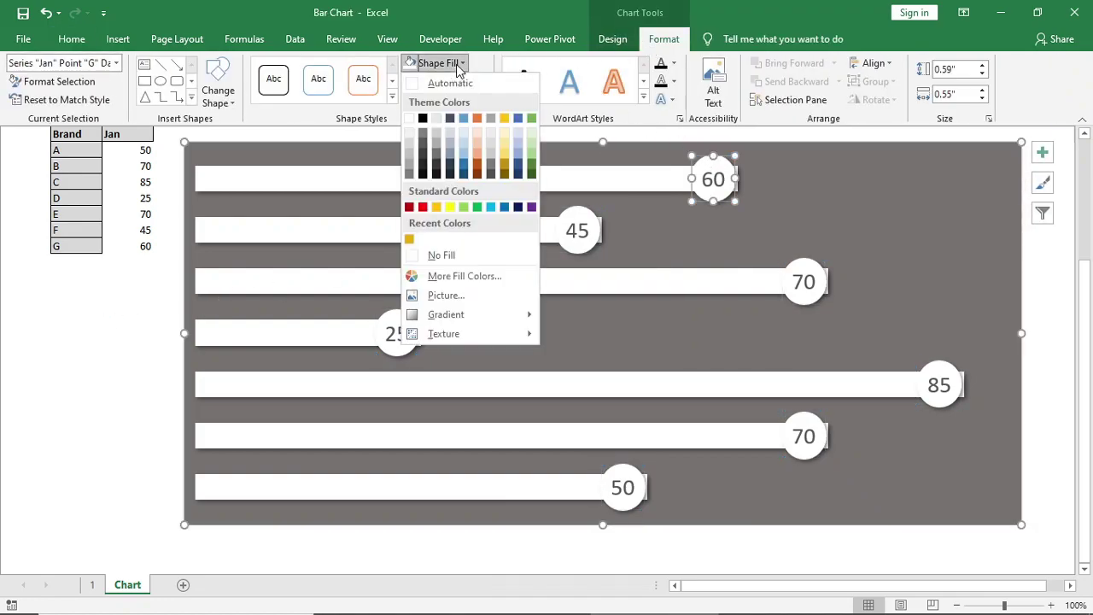
left_click(529, 206)
left_click(575, 225)
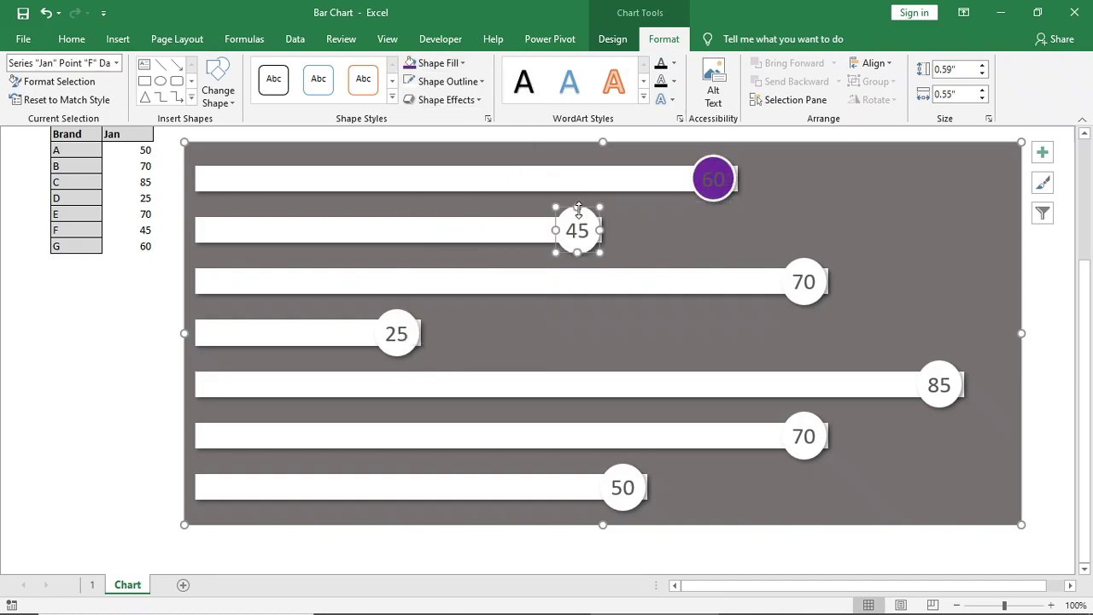
left_click(461, 63)
left_click(476, 207)
left_click(803, 282)
left_click(461, 63)
left_click(477, 118)
Fill brand D's data label with red and brand C's data label with light blue
left_click(396, 333)
left_click(461, 64)
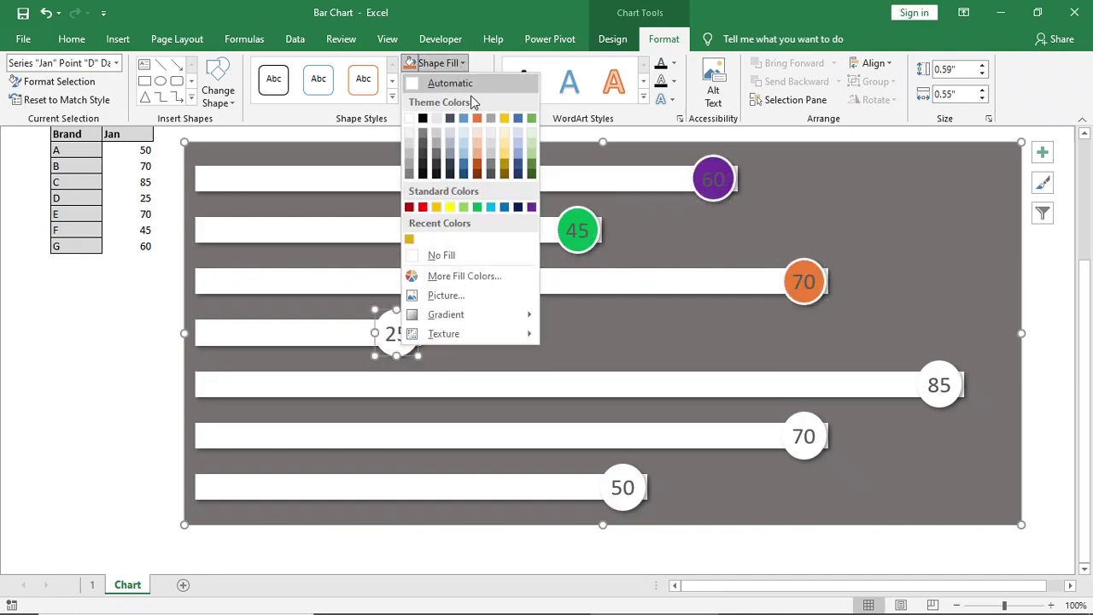
left_click(422, 207)
left_click(938, 386)
left_click(461, 63)
left_click(490, 207)
Fill brand B's data label with gold and brand A's data label with light green, leaving the chart deselected
left_click(803, 436)
left_click(461, 63)
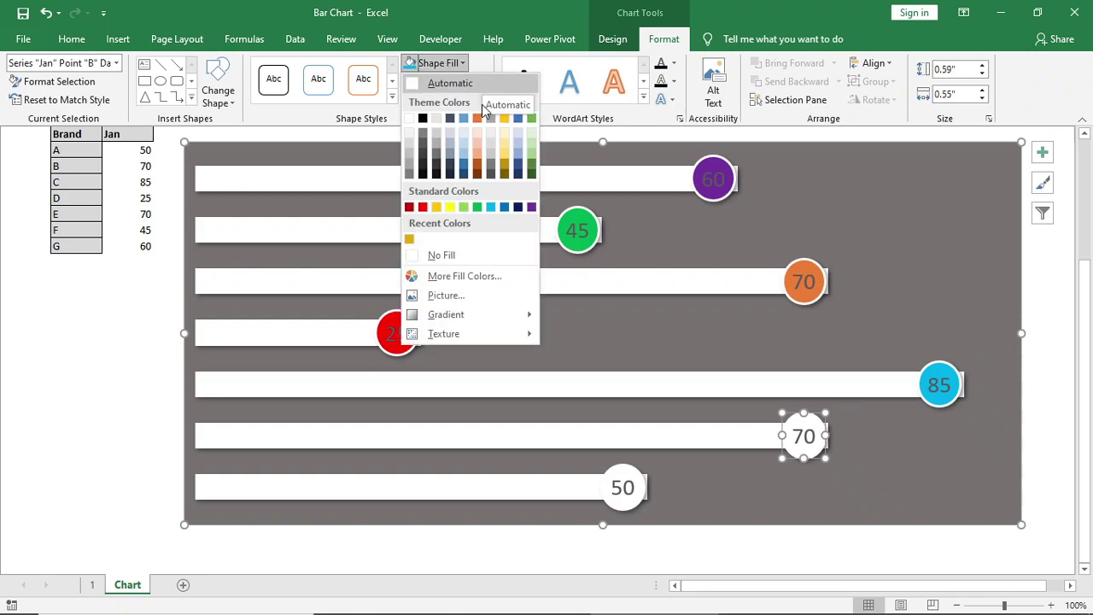
left_click(437, 207)
left_click(623, 482)
left_click(461, 63)
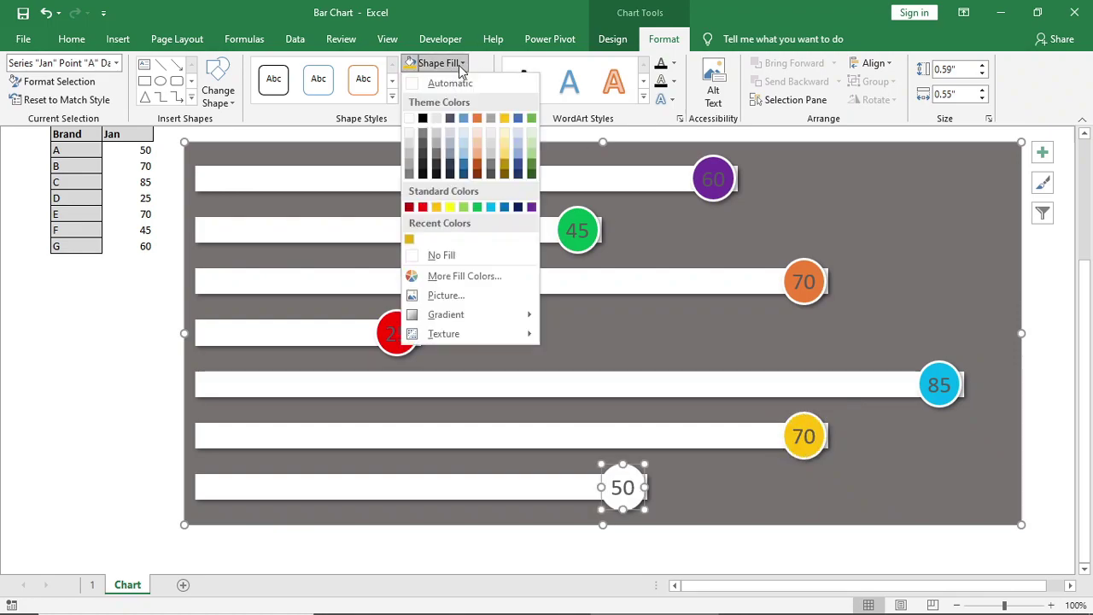
left_click(463, 207)
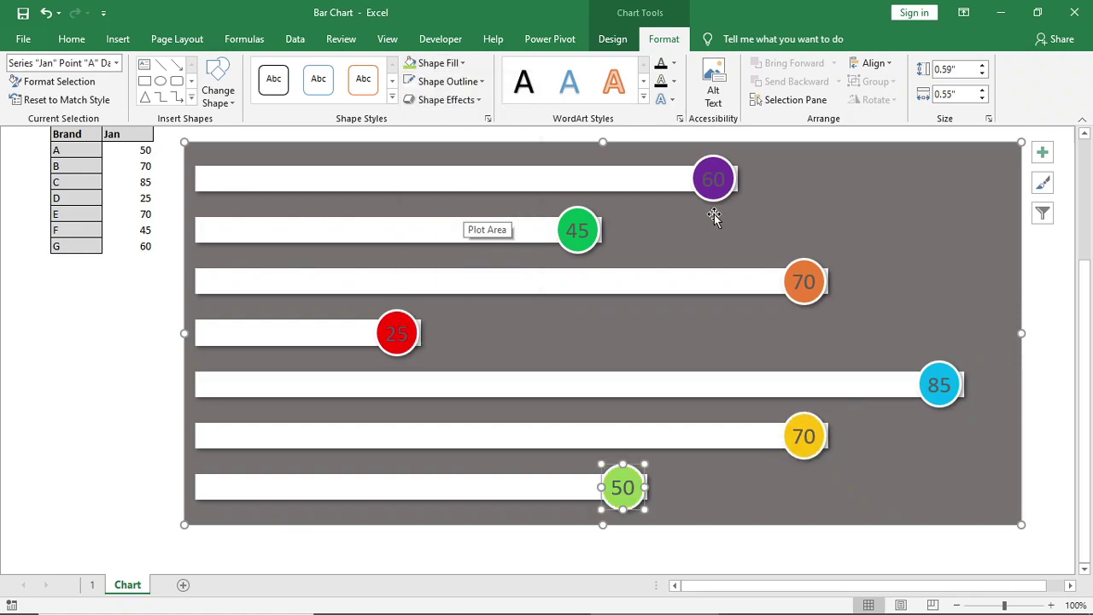
left_click(121, 348)
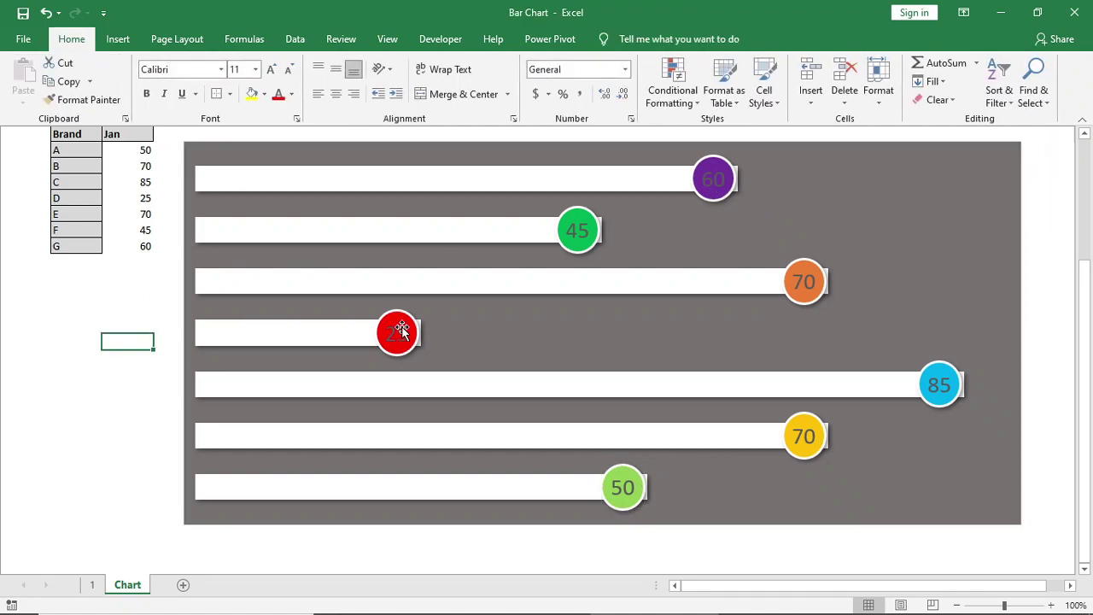
Set the text colour of all the data labels to black
left_click(405, 330)
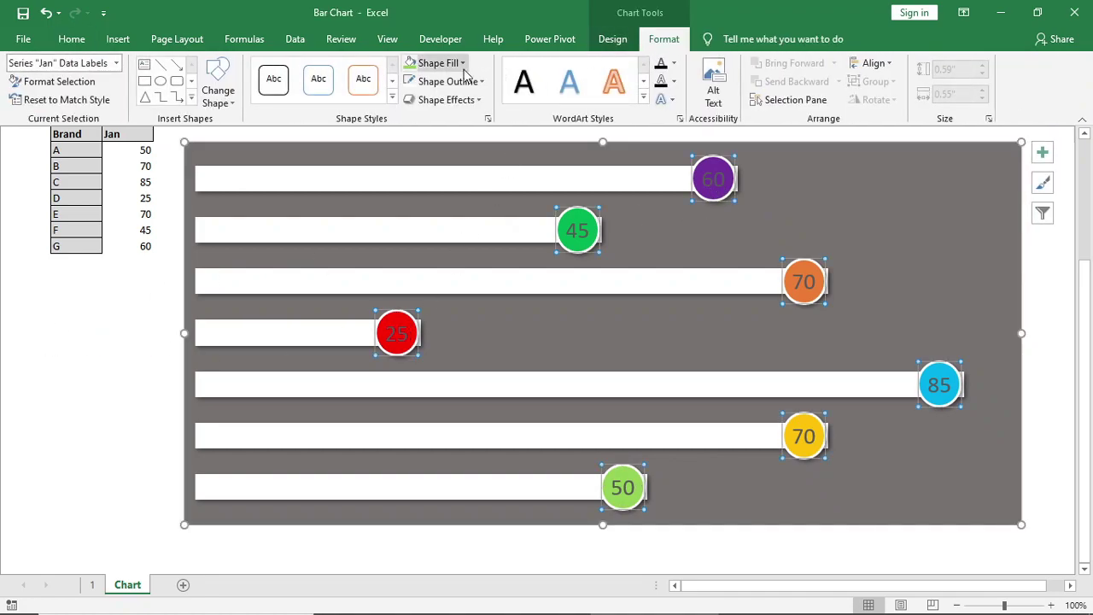
left_click(673, 63)
left_click(673, 119)
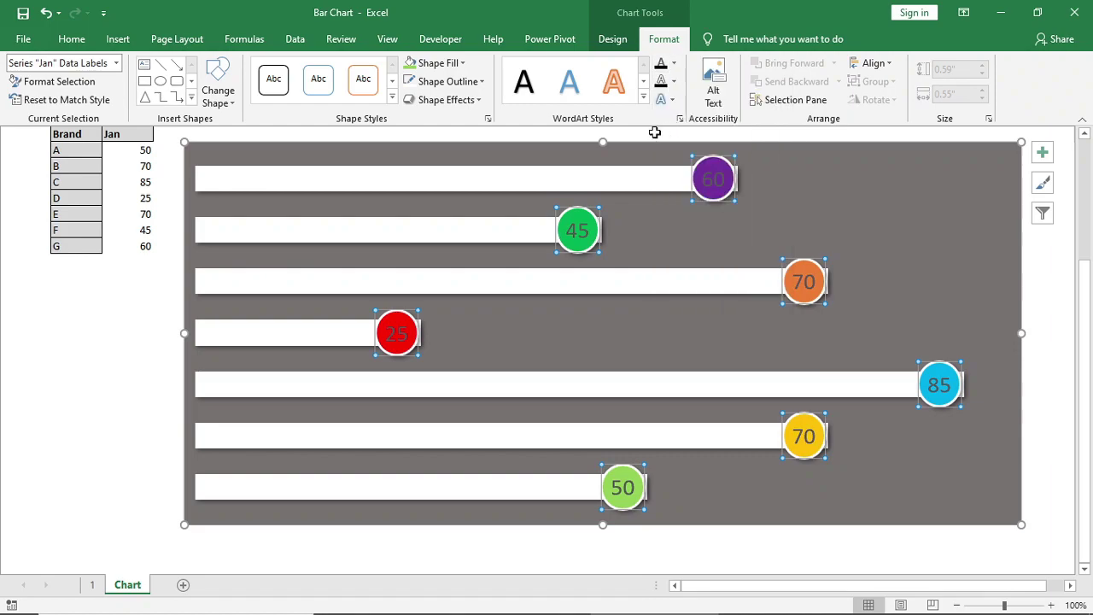
left_click(107, 391)
Insert a rectangle about 4.97" high and 0.99" wide and place it over the left edge of the chart
left_click(119, 39)
left_click(193, 94)
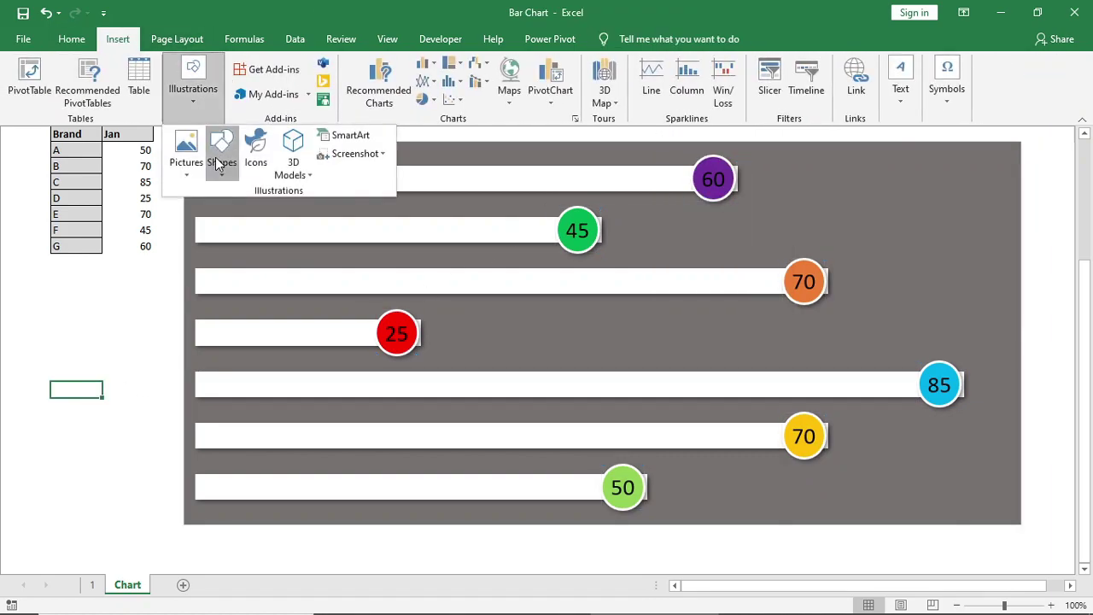
left_click(222, 157)
left_click(241, 214)
left_click_drag(183, 139, 258, 522)
left_click_drag(244, 157, 186, 156)
Apply an outer shadow offset to the bottom right to the tall rectangle
left_click(402, 99)
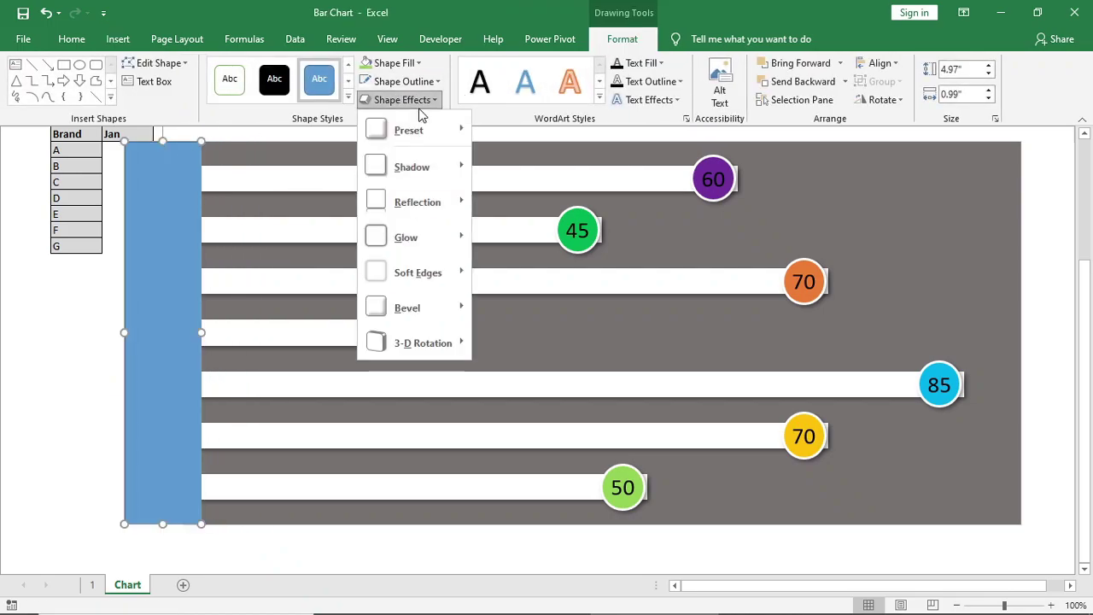
mouse_move(453, 186)
left_click(487, 253)
left_click(403, 99)
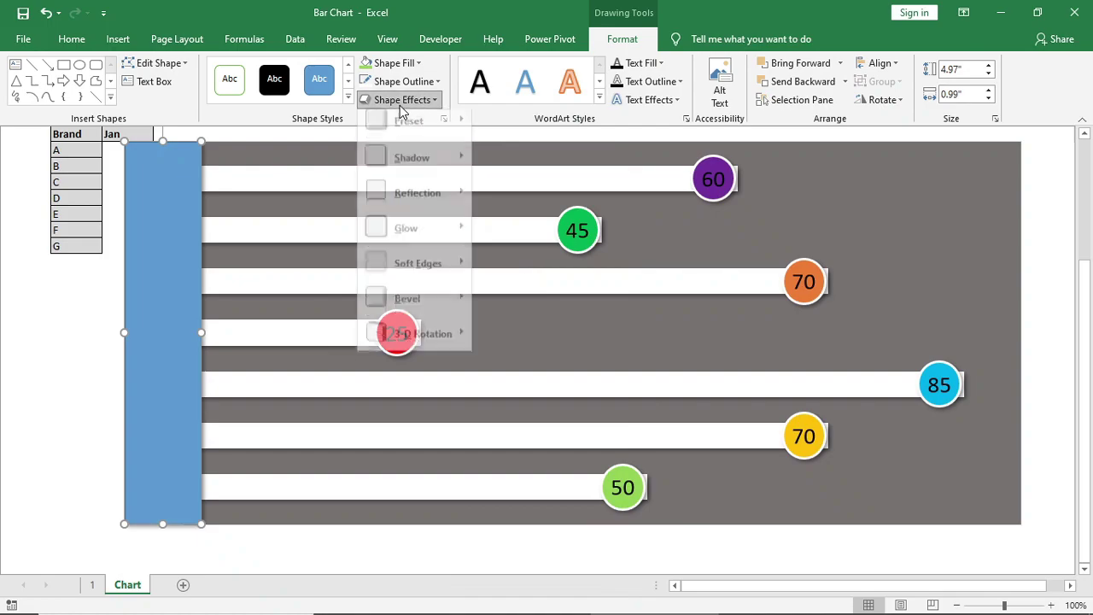
Remove the tall rectangle's outline and fill it with the same dark gray as the chart area
left_click(404, 81)
left_click(397, 271)
left_click(396, 64)
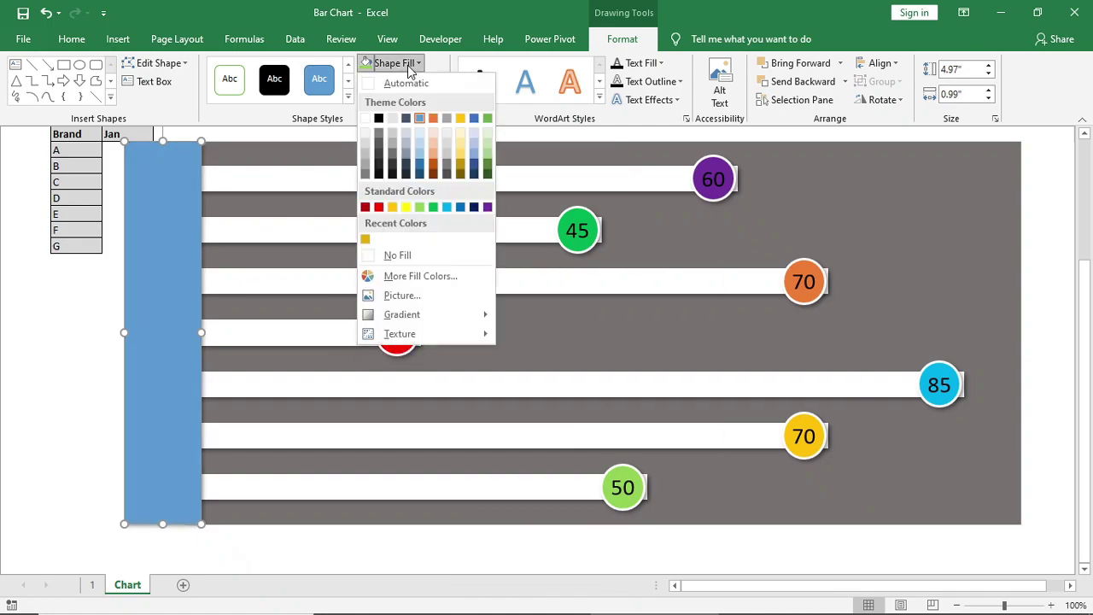
left_click(392, 161)
left_click(150, 551)
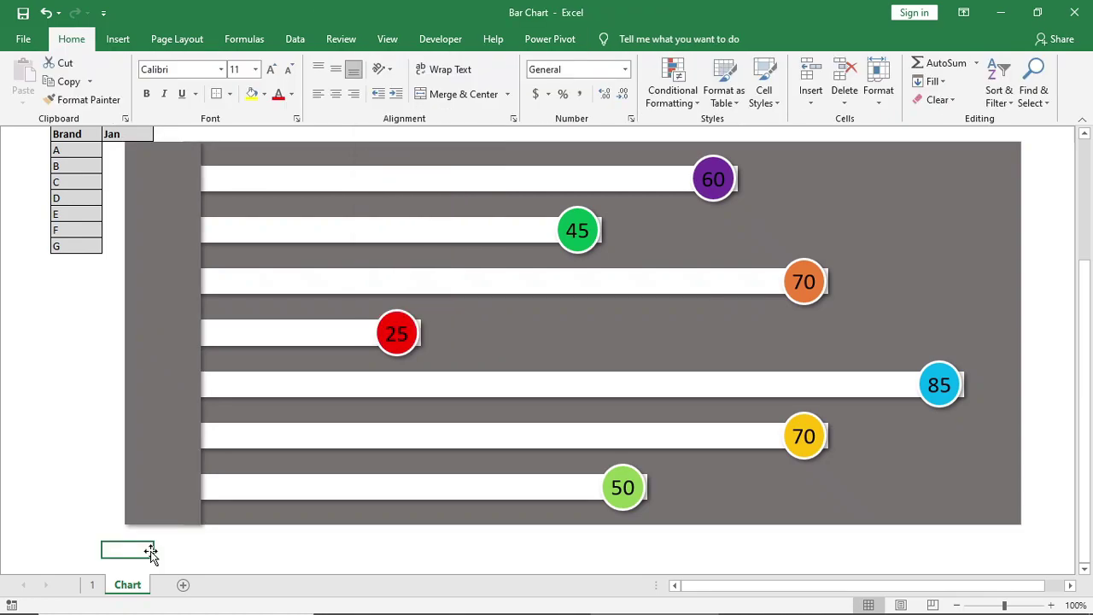
Insert a rectangle about 0.49" high and 0.69" wide beside the topmost bar and enter the text "G" in it
left_click(117, 38)
left_click(200, 104)
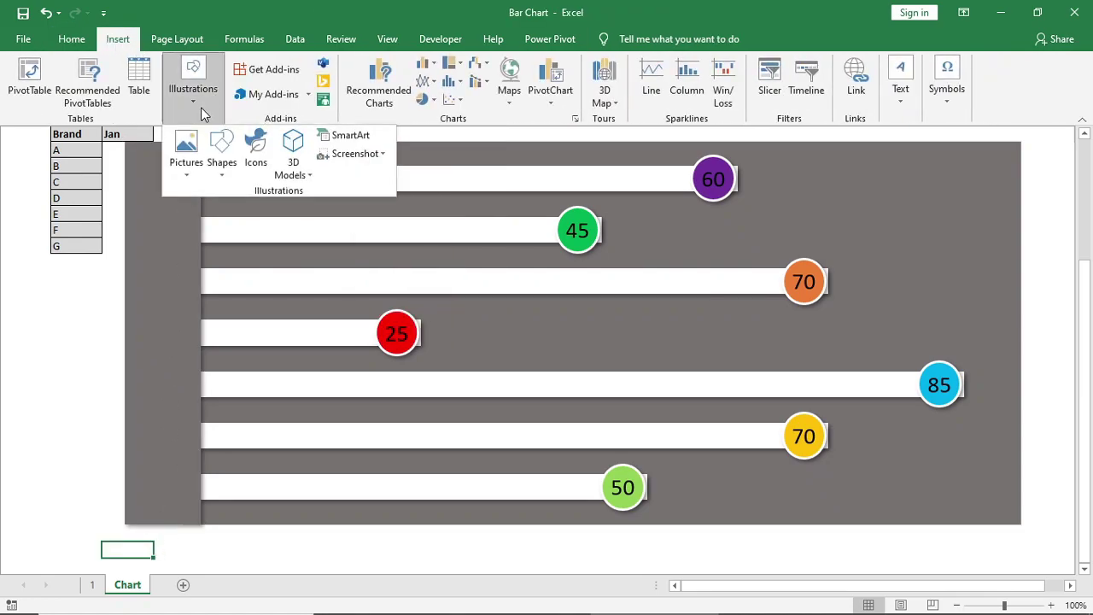
left_click(223, 171)
left_click(261, 207)
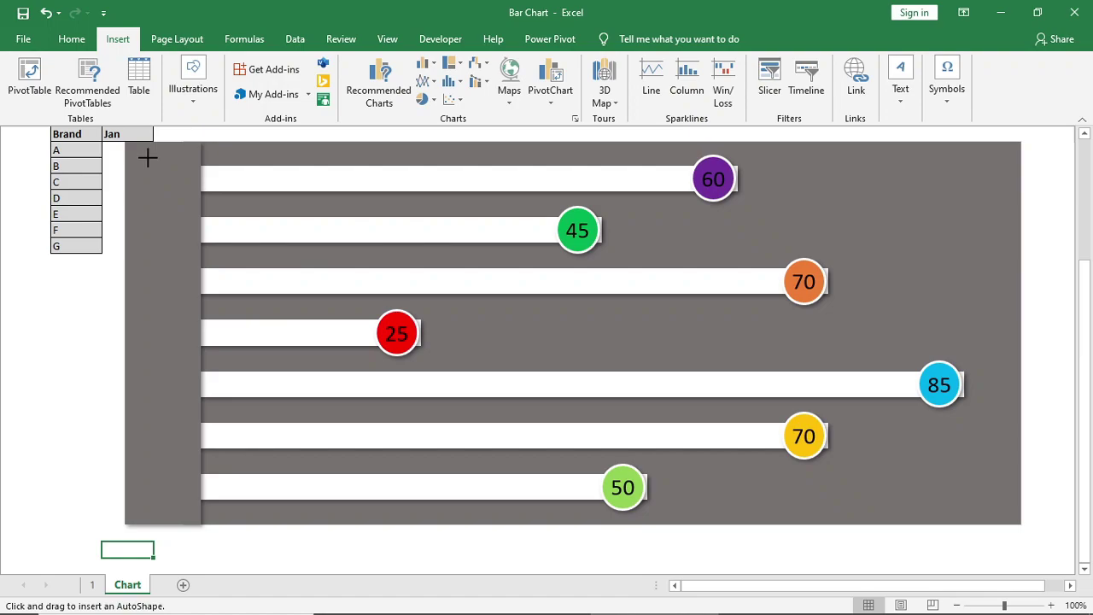
left_click_drag(193, 196, 140, 178)
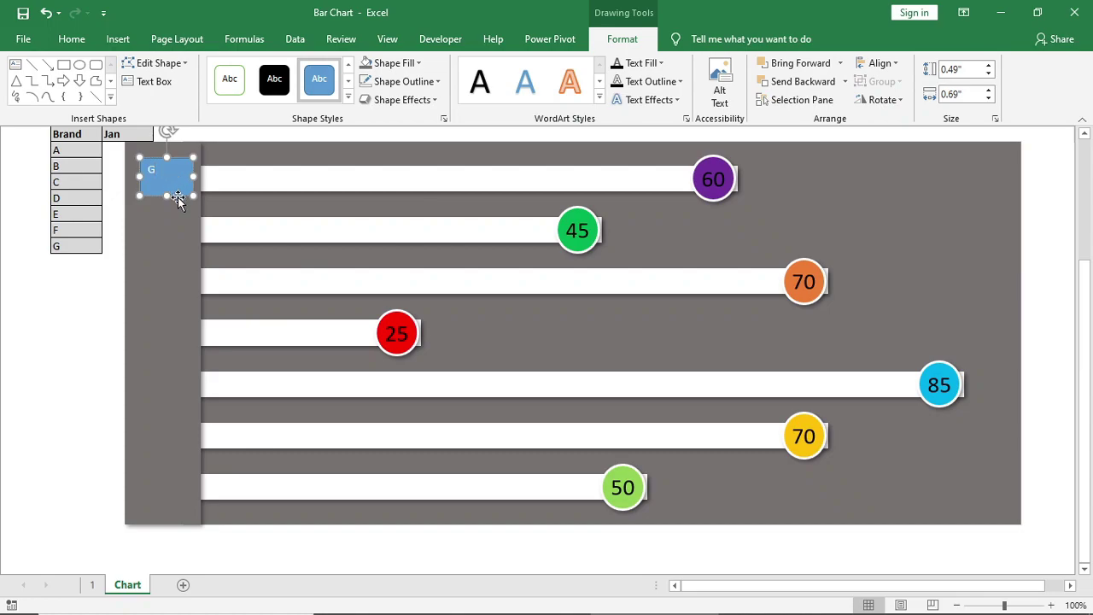
Centre the letter G vertically and horizontally in its box
left_click(72, 38)
left_click(335, 68)
left_click(336, 93)
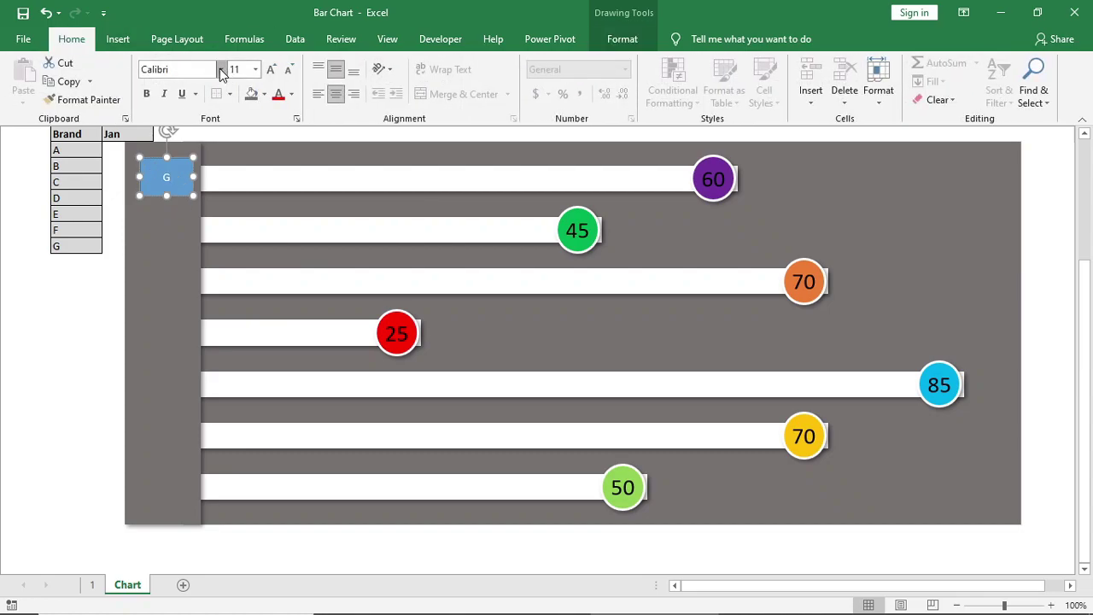
Format the letter G in Arial Black at size 28
left_click(220, 70)
type("Arial Black")
key("Return")
left_click(270, 69)
left_click(270, 69)
left_click(270, 69)
left_click(270, 69)
left_click(270, 69)
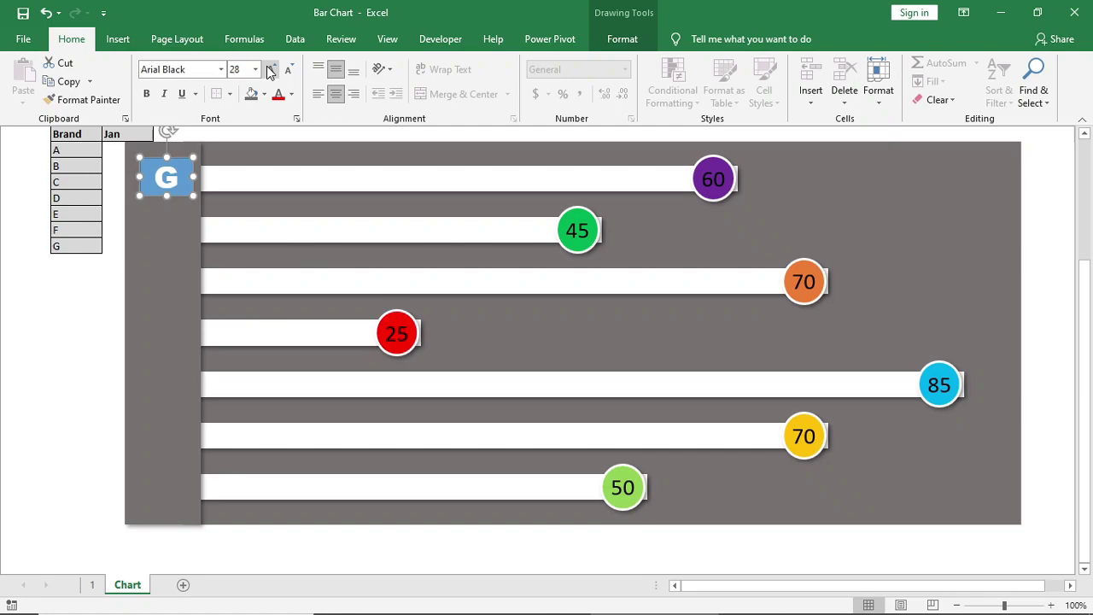
Remove the fill and the outline of the G box
left_click(622, 39)
left_click(394, 62)
left_click(401, 253)
left_click(404, 82)
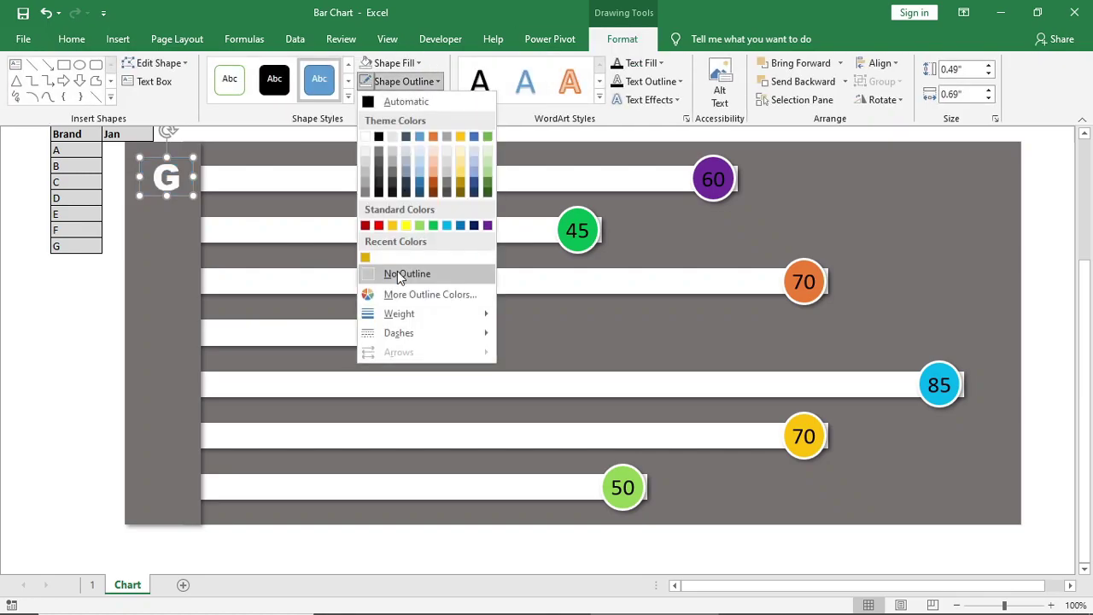
left_click(398, 274)
Add an outer text shadow offset to the bottom right to the letter G
left_click(649, 100)
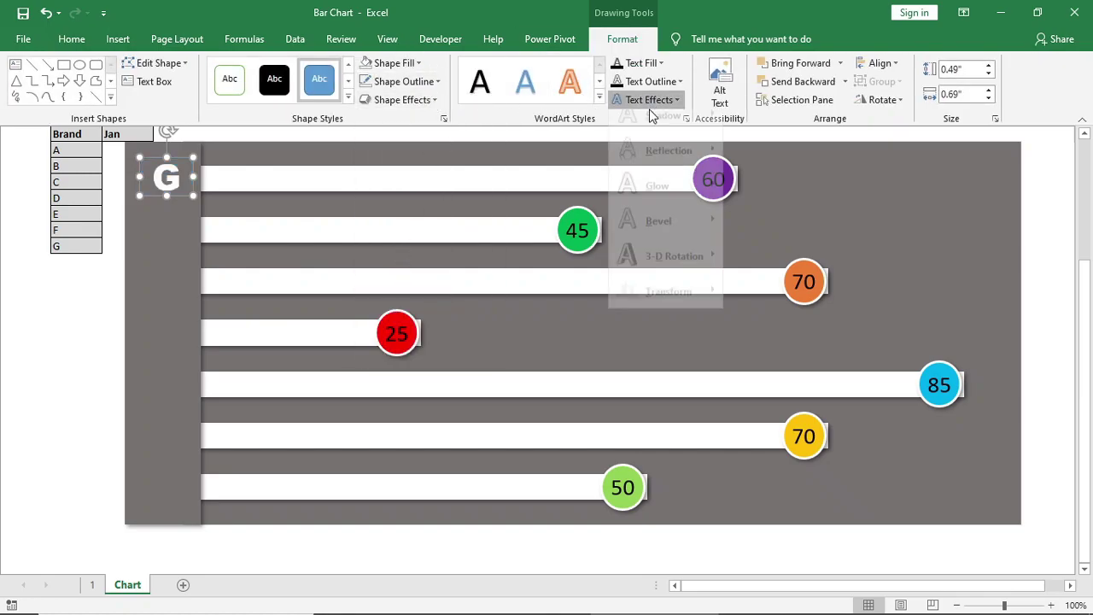
mouse_move(654, 137)
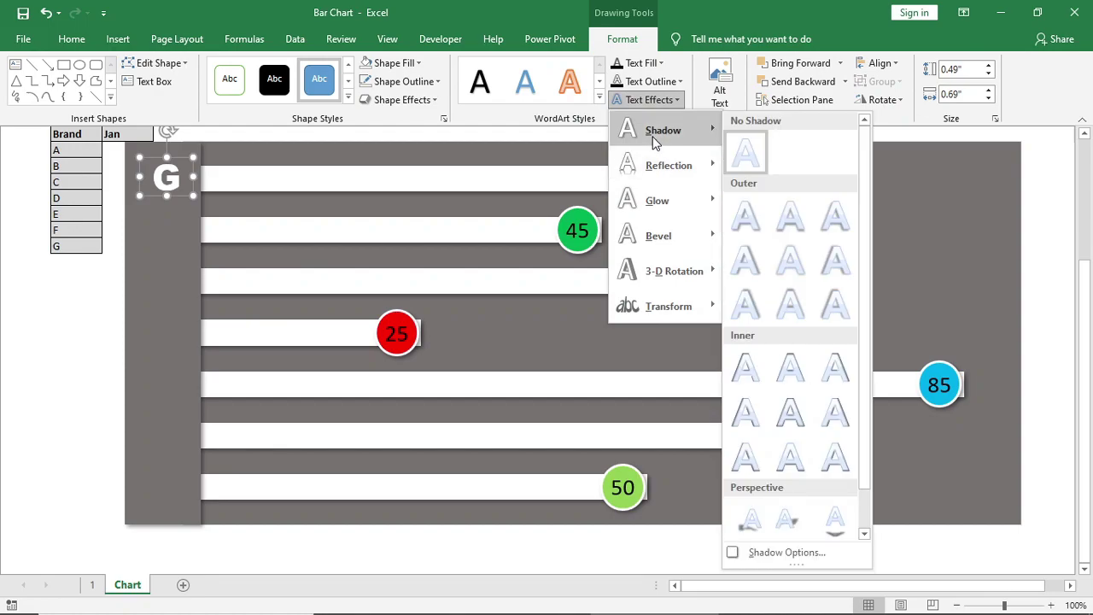
left_click(746, 221)
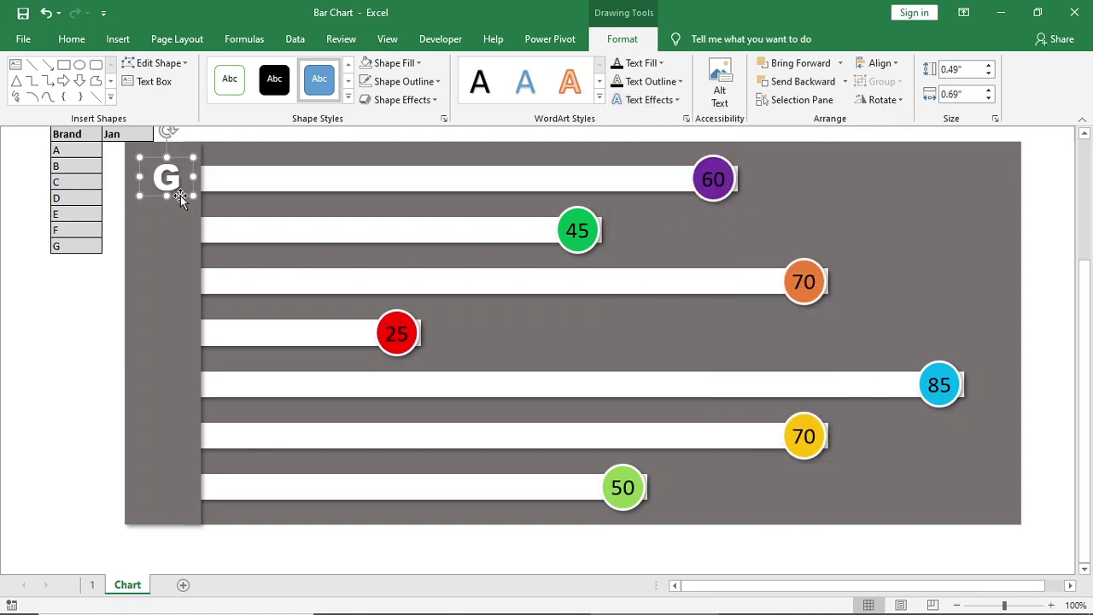
Duplicate the G label down the gray strip so that each of the seven bars has one
left_click_drag(180, 194, 174, 292)
left_click_drag(174, 292, 174, 346)
left_click_drag(174, 346, 178, 449)
left_click_drag(178, 450, 178, 500)
Change the copied labels' letters to A, B, C, D, E and F from the lowest bar upward
type("A")
left_click(174, 433)
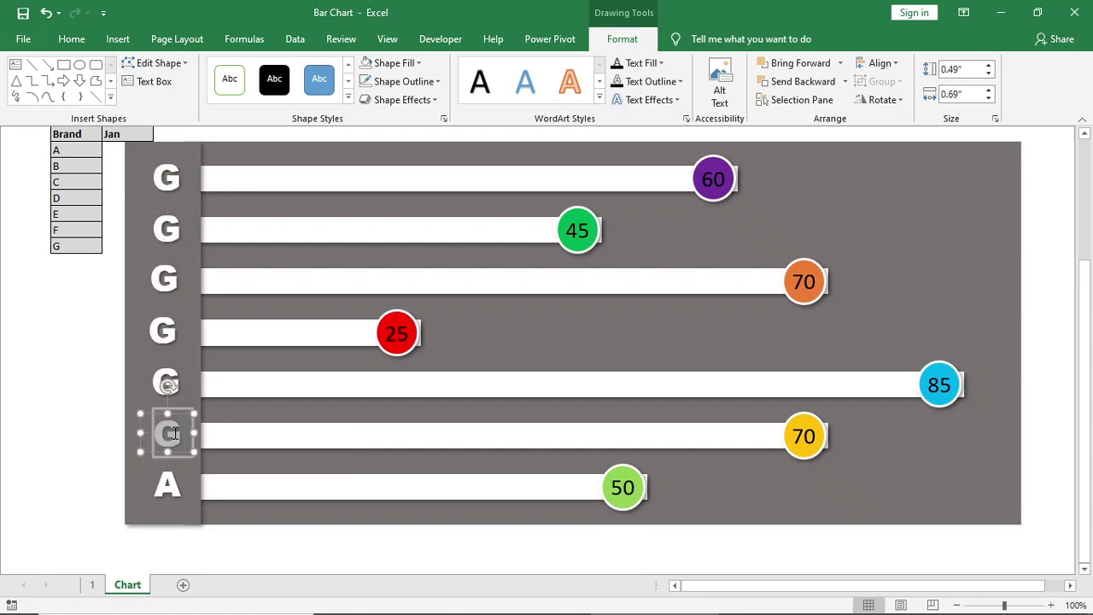
left_click(168, 386)
type("C")
left_click(163, 332)
type("D")
left_click(163, 280)
type("E")
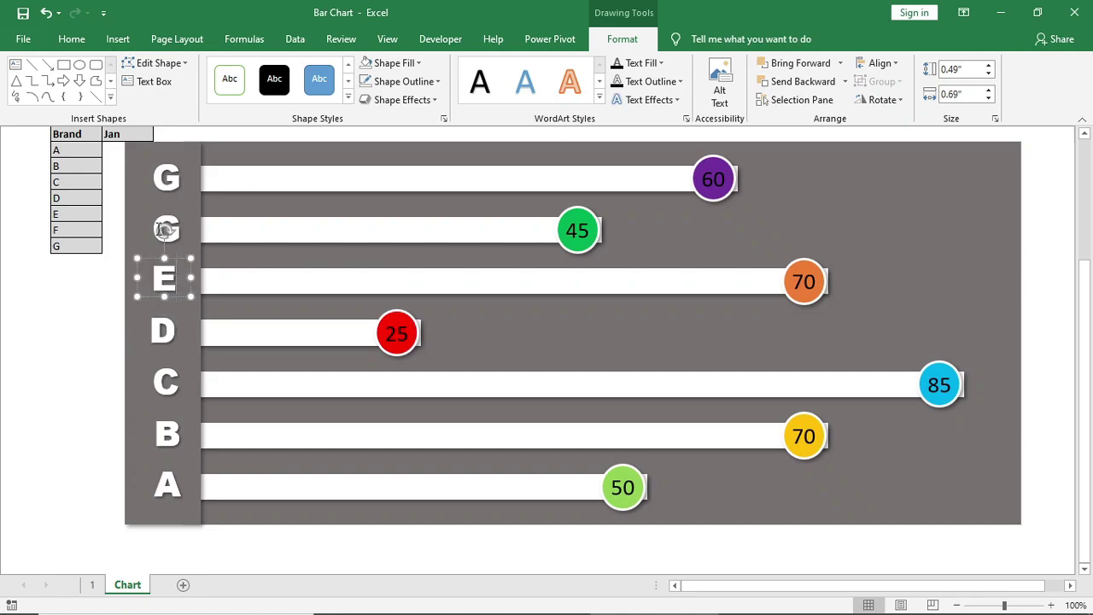
left_click(164, 228)
type("F")
Group the seven letter labels, the gray rectangle and the chart into one object
left_click(163, 186)
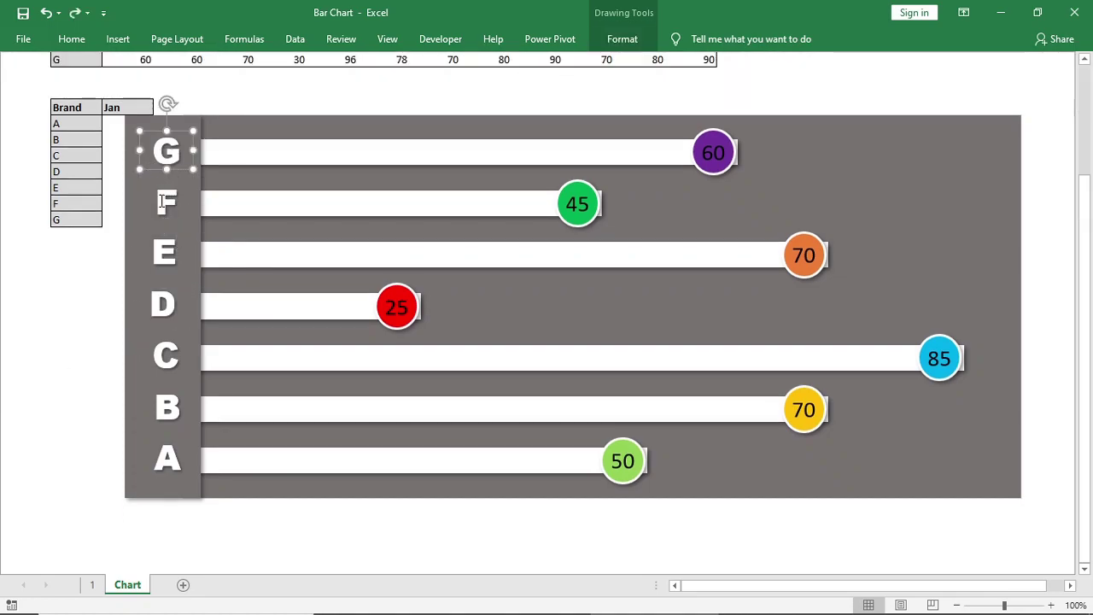
left_click(159, 253, "shift")
left_click(162, 306, "shift")
left_click(166, 354, "shift")
left_click(166, 415, "shift")
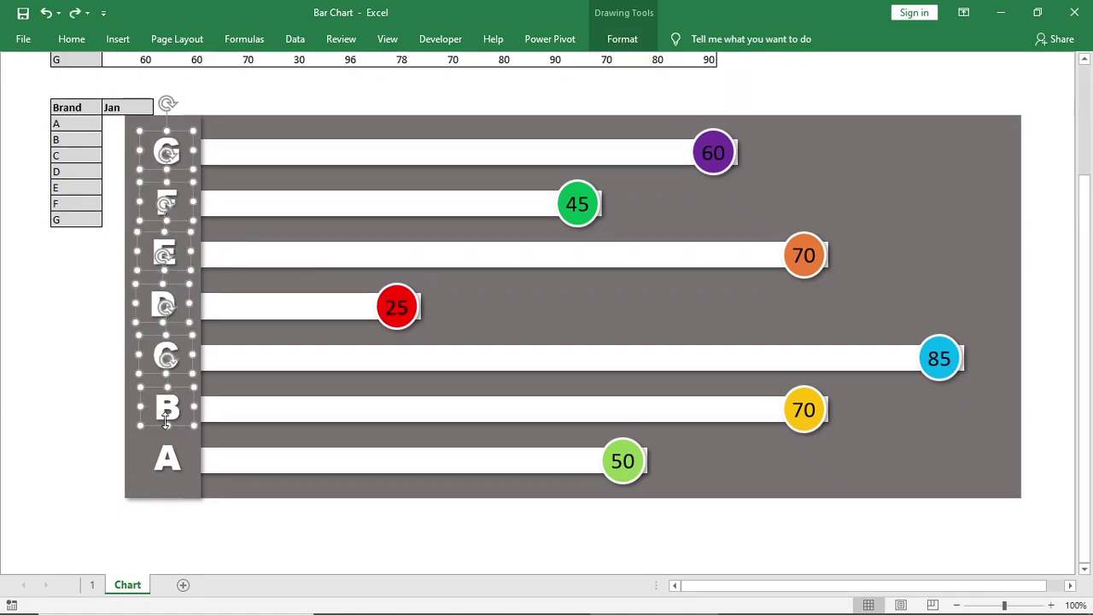
left_click(168, 457, "shift")
left_click(148, 494, "shift")
left_click(235, 491, "shift")
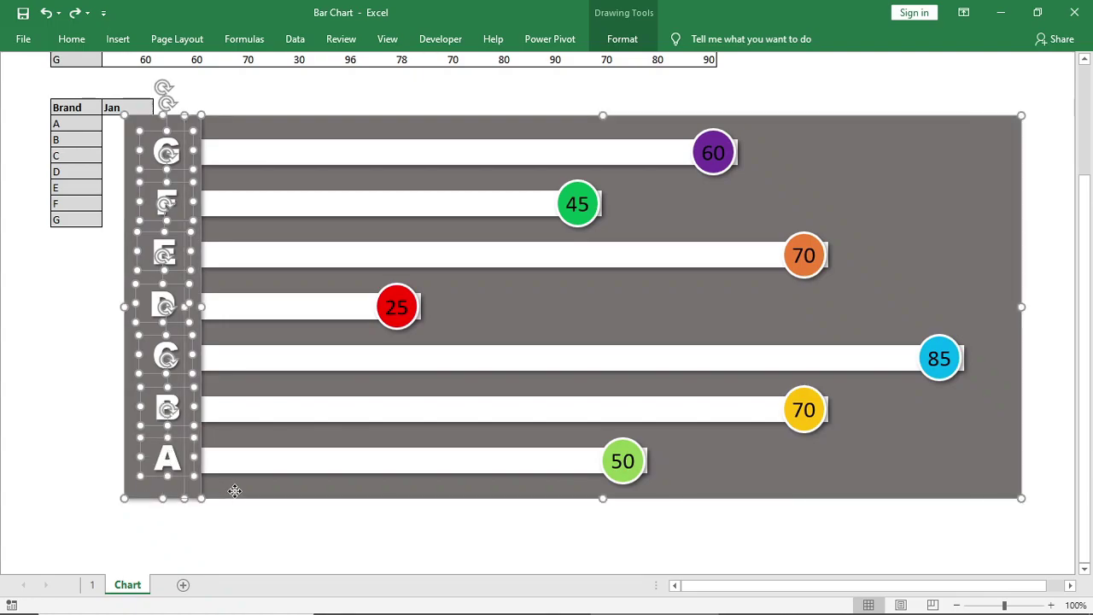
right_click(240, 499)
mouse_move(337, 341)
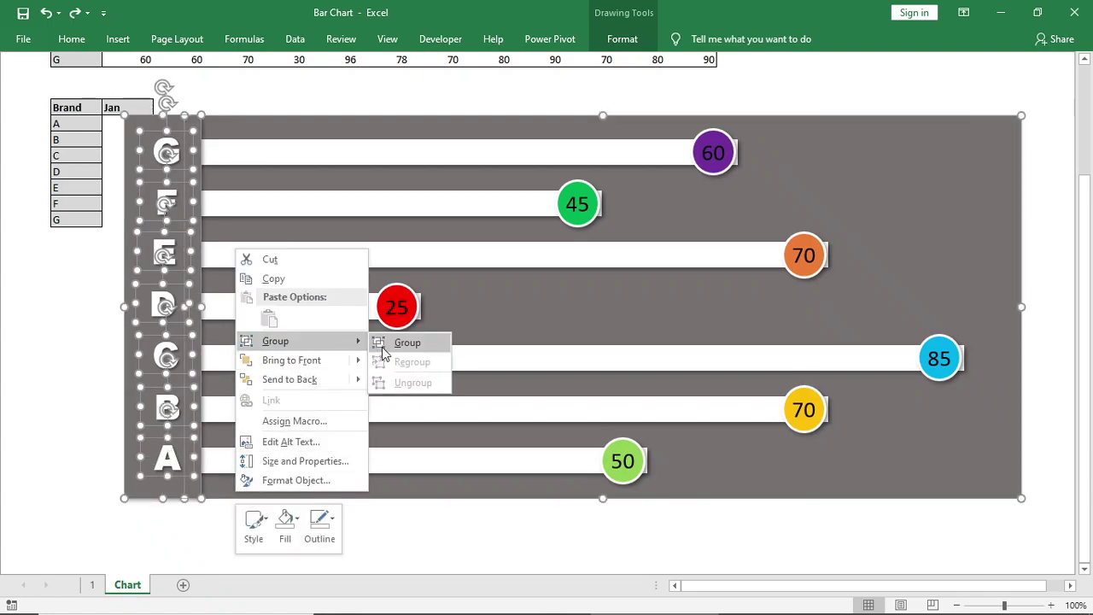
left_click(389, 342)
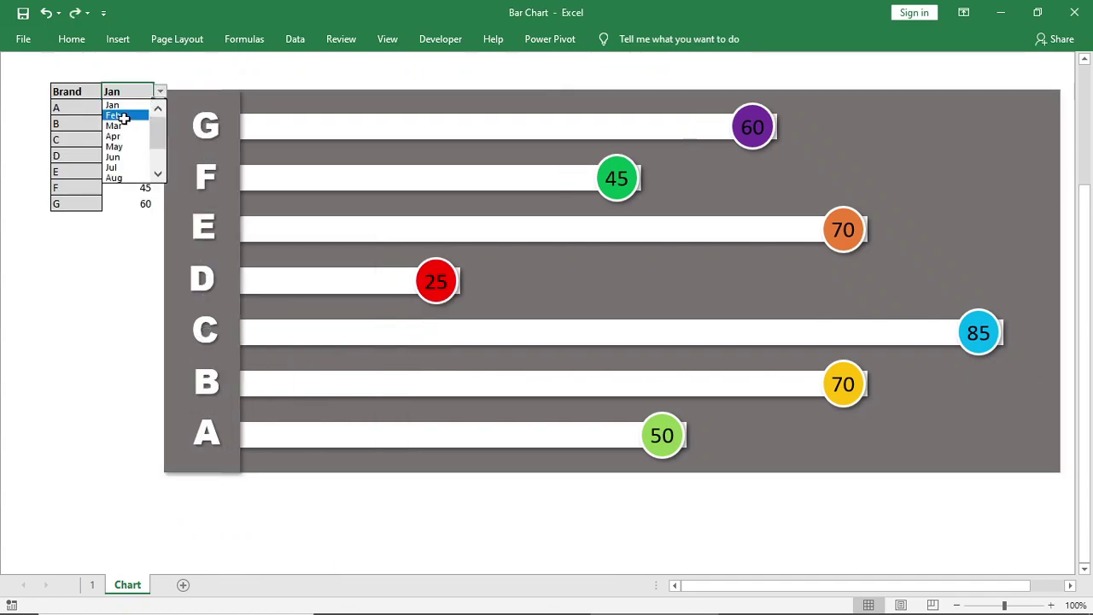
Test the chart by switching the Brand table's month selector between Feb, Jan and Mar, ending on Feb
left_click(122, 116)
left_click(160, 94)
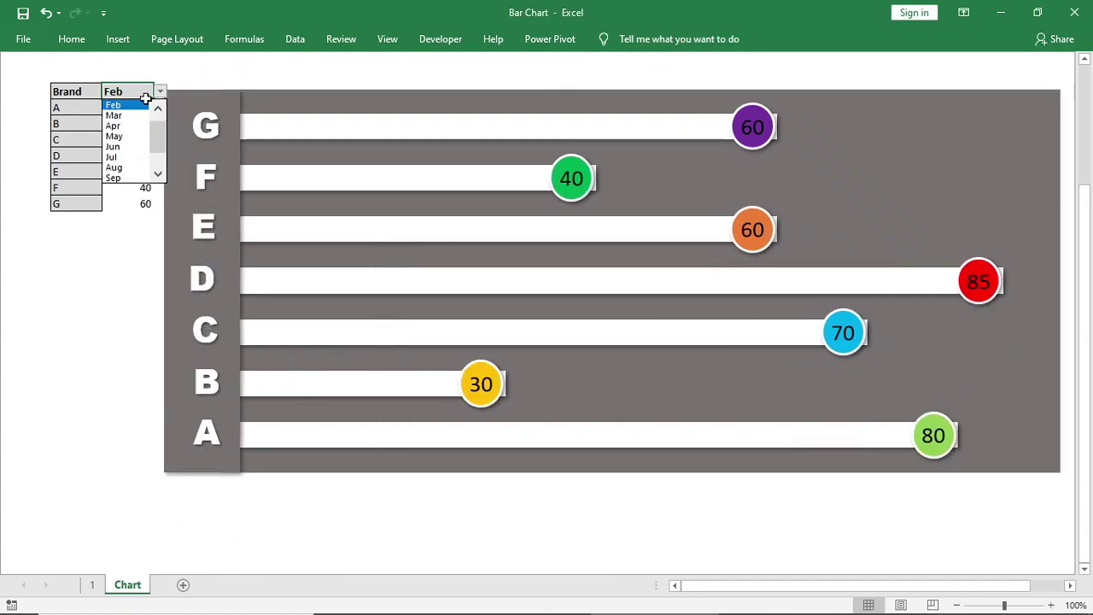
left_click(130, 105)
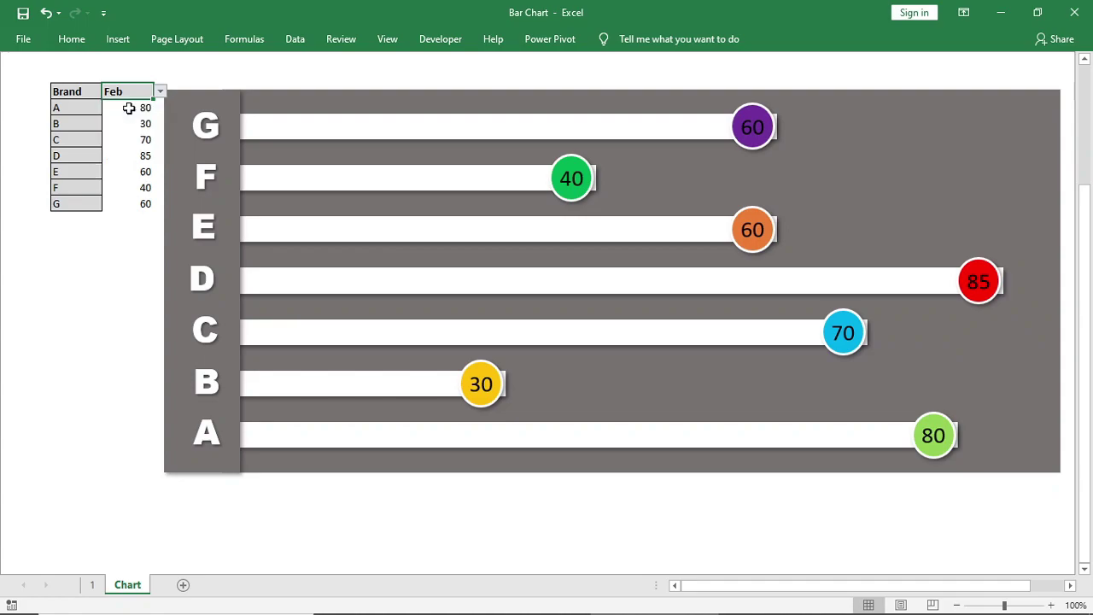
left_click(160, 93)
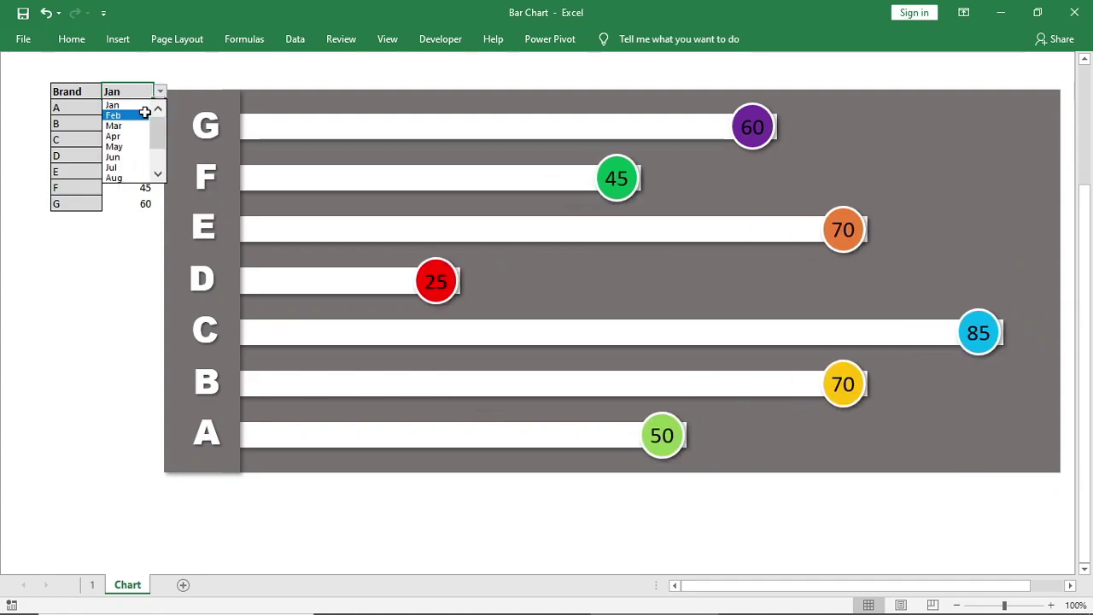
left_click(135, 125)
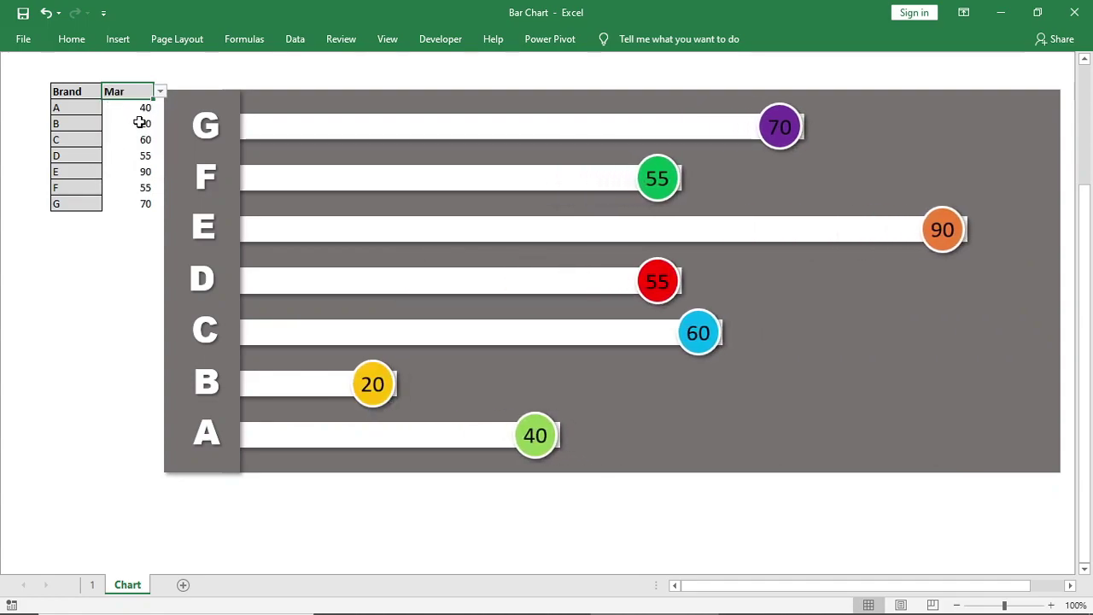
key("ctrl+z")
left_click(159, 92)
left_click(122, 116)
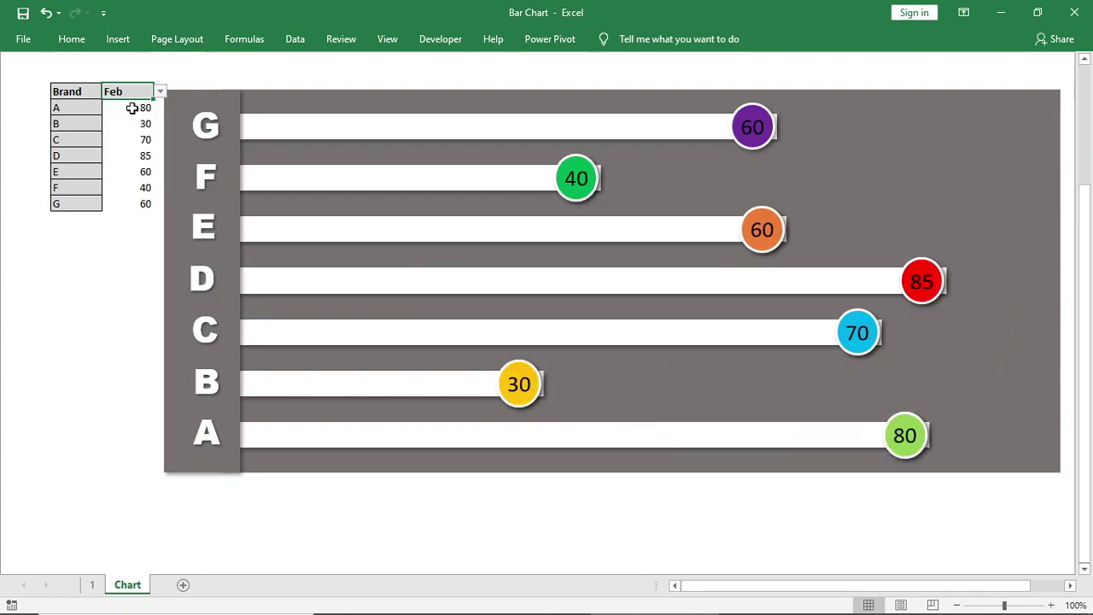